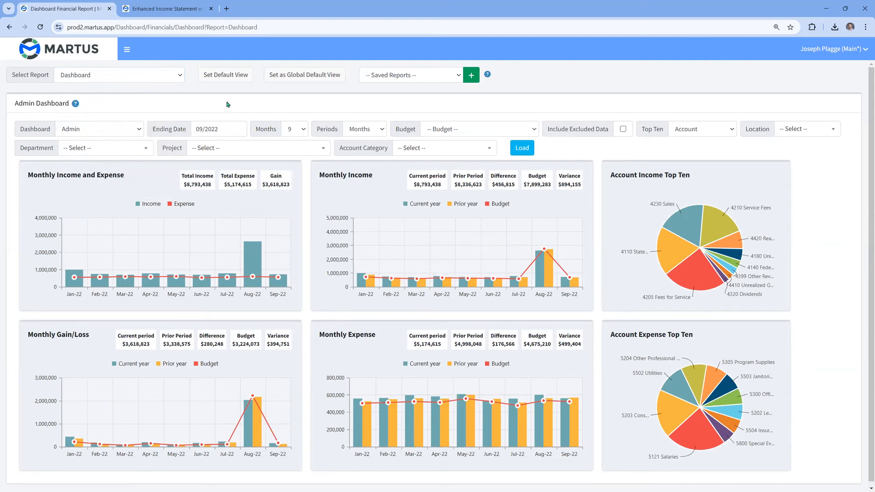
- Look through the Department filter's options on the Admin dashboard without choosing one
double_click(756, 135)
left_click_drag(21, 147, 188, 150)
left_click(145, 150)
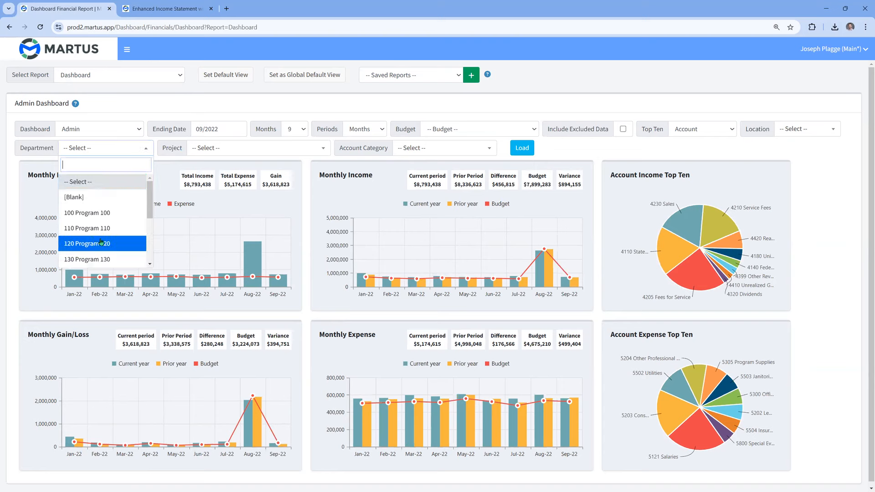
left_click_drag(150, 200, 152, 245)
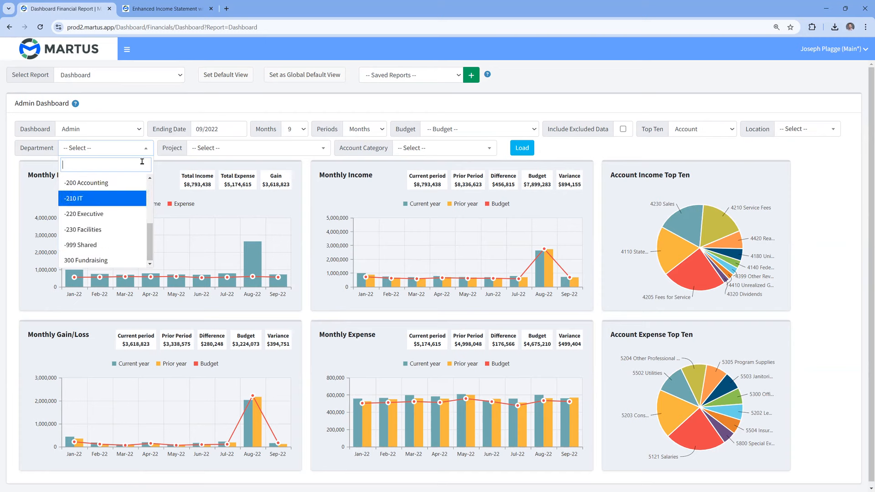
left_click(200, 112)
- Switch the financial report from Dashboard to Income Statement and expand the navigation sidebar
left_click(180, 76)
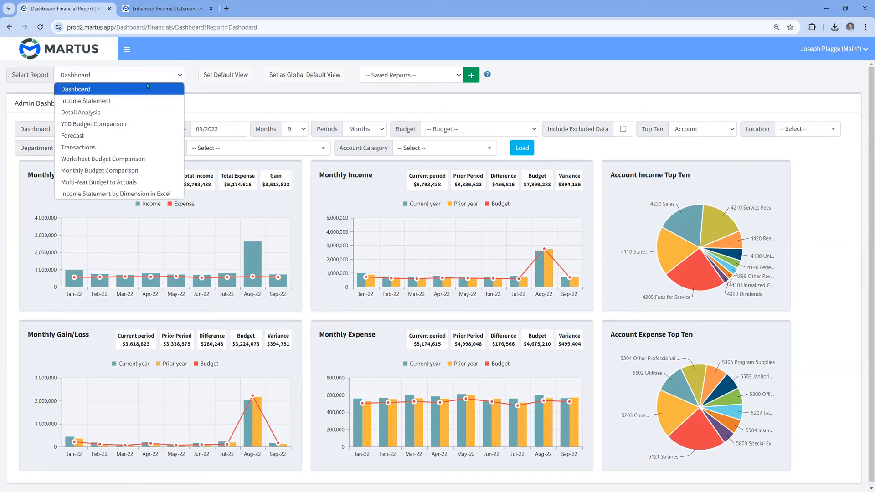
left_click(103, 101)
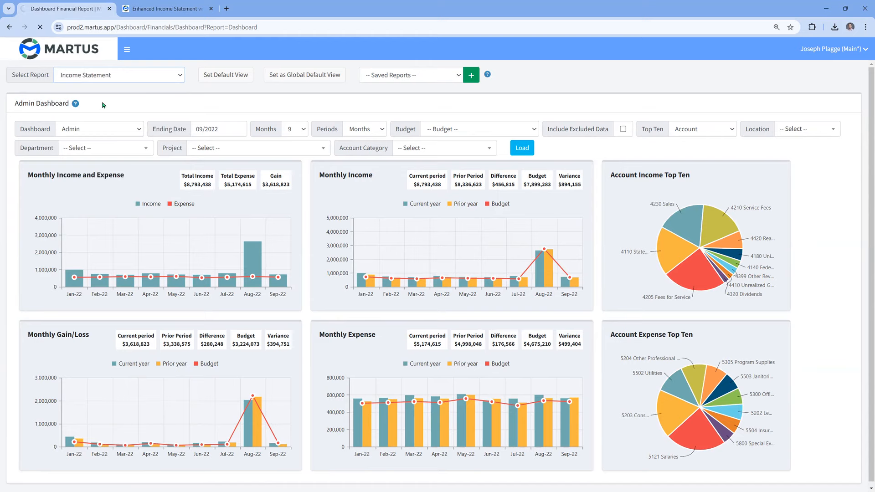
left_click(130, 56)
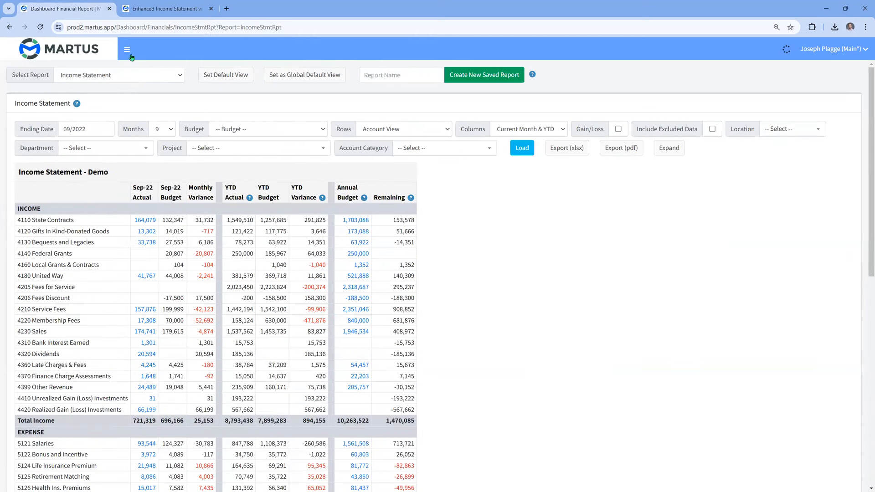
left_click(128, 53)
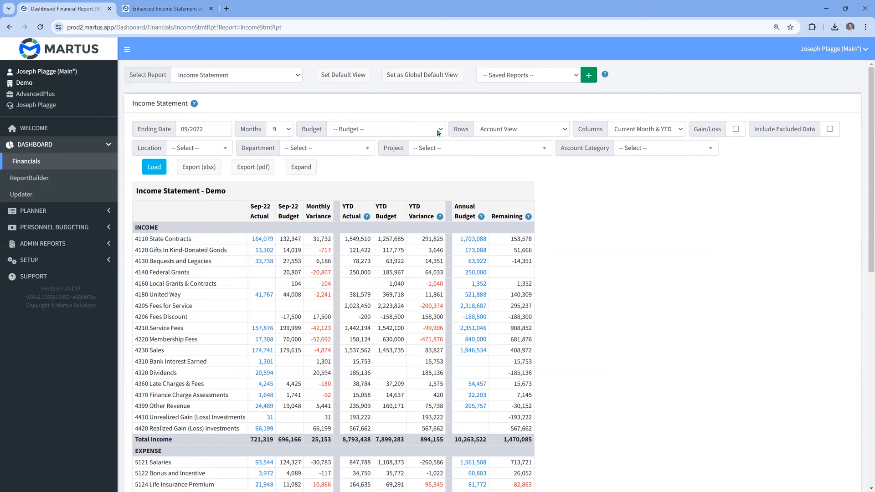
- Set the income statement's columns to Months and reload the report
left_click_drag(454, 133, 470, 131)
left_click_drag(577, 131, 606, 131)
left_click(381, 172)
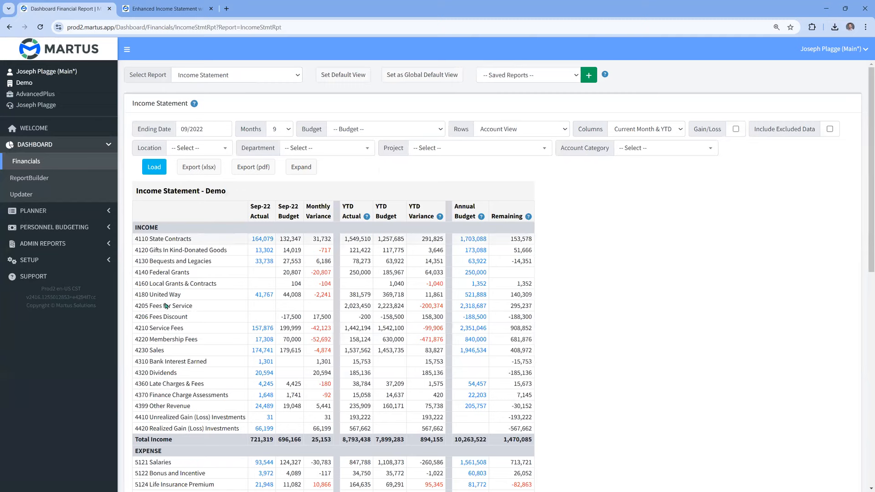
left_click(628, 133)
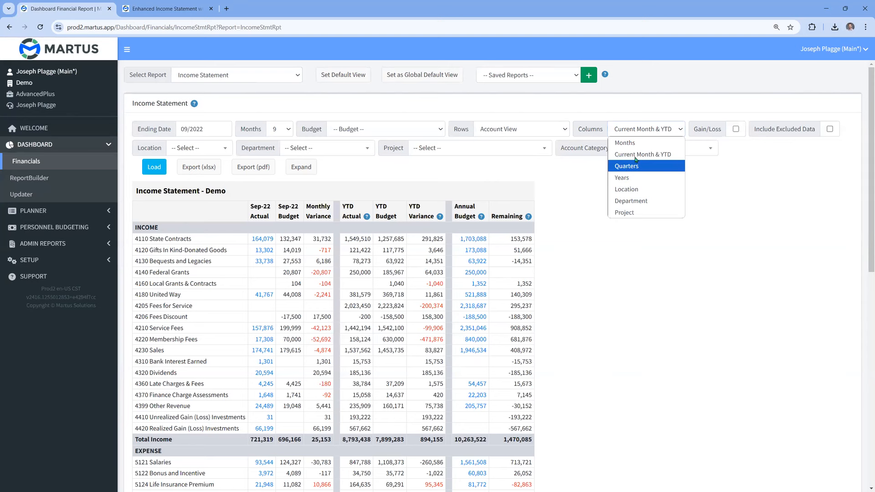
left_click(643, 145)
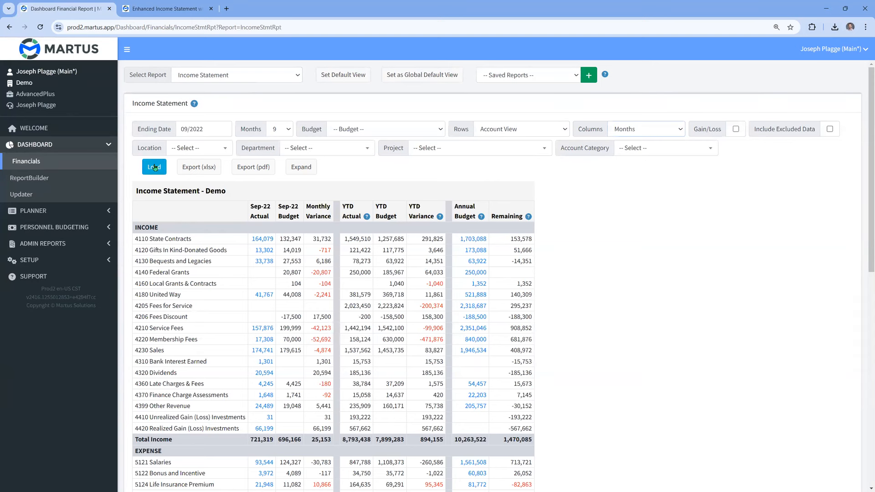
- Review the row and column view options, set the income statement's columns to Department and reload it
left_click(645, 133)
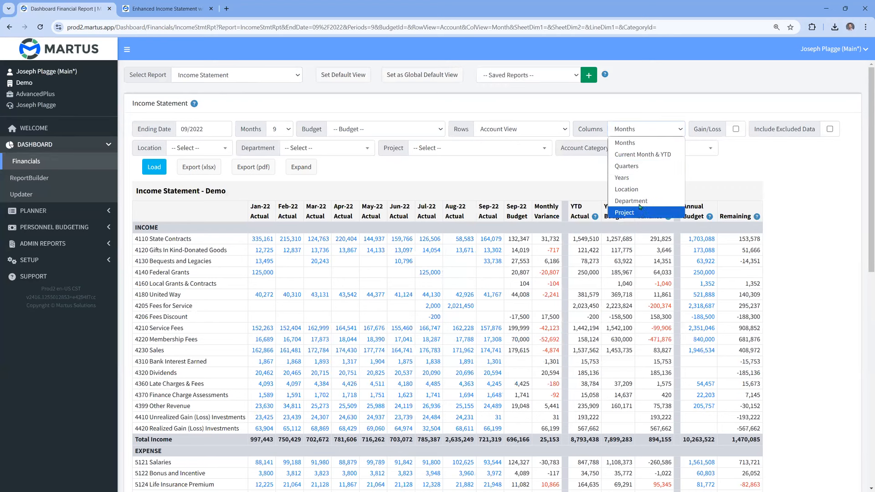
left_click(520, 132)
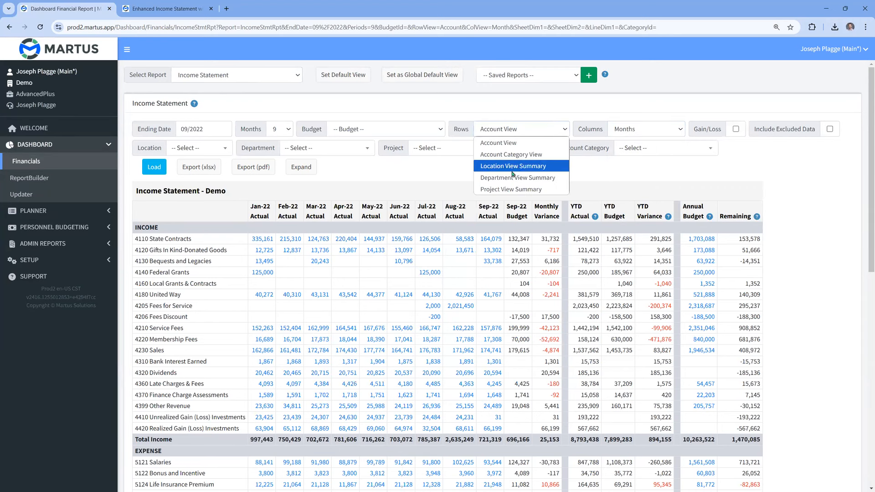
left_click(631, 133)
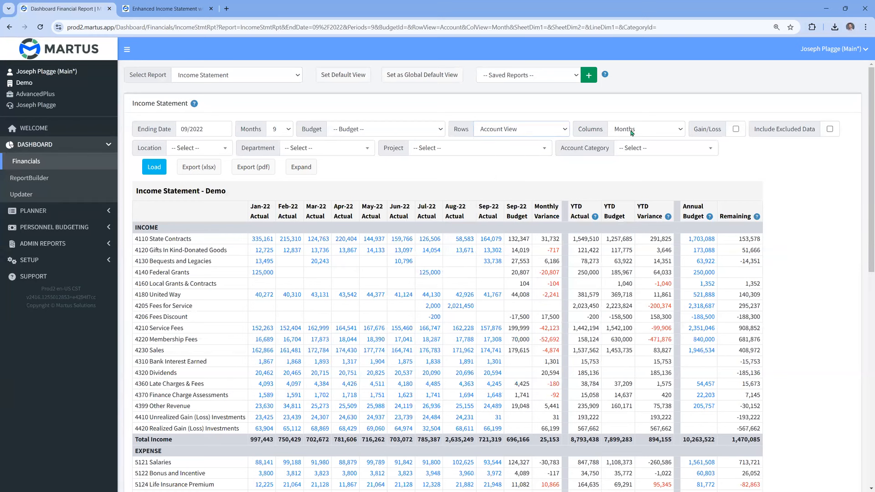
left_click(630, 132)
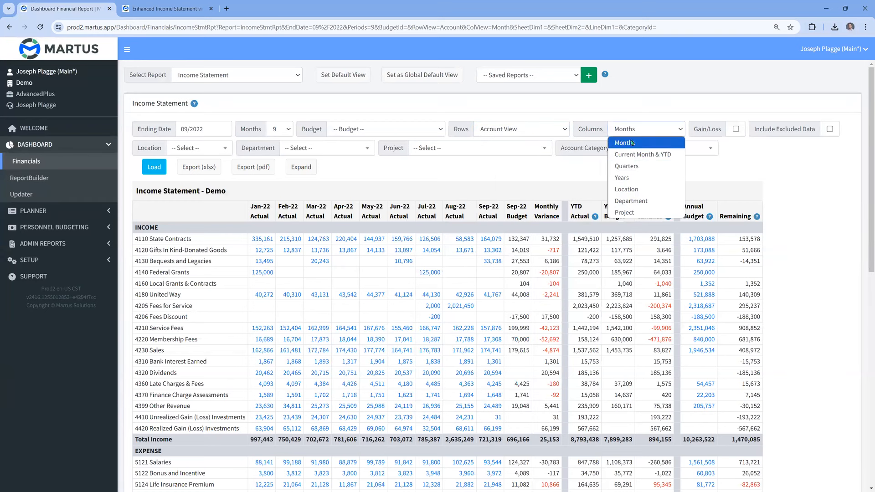
left_click(624, 201)
left_click(157, 167)
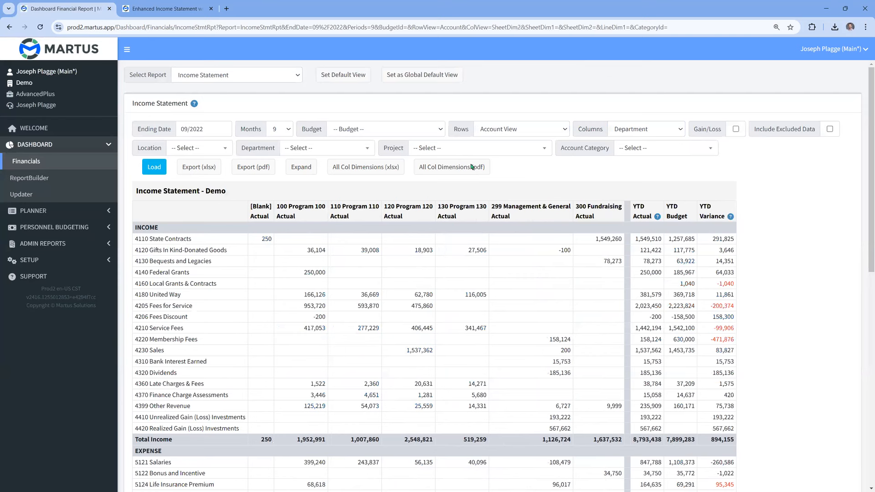
left_click(465, 169)
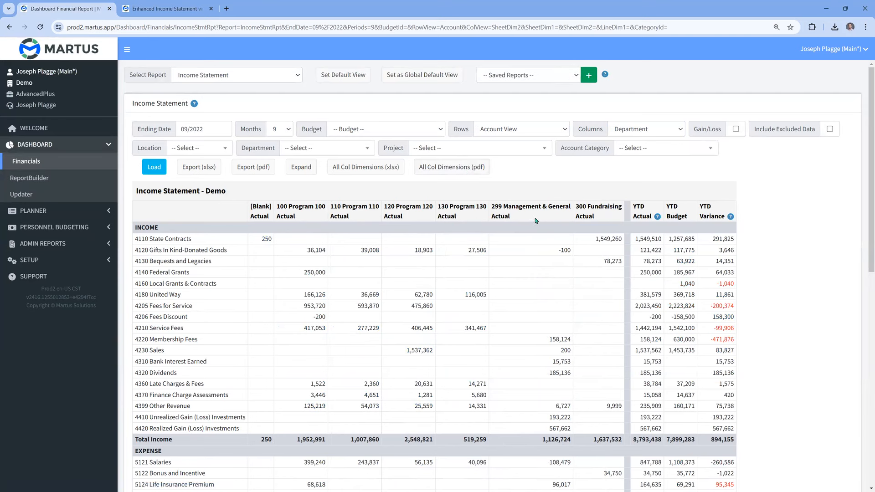
- Return the income statement's columns from Department to Months and load the report again
left_click(638, 131)
left_click(634, 143)
left_click(156, 168)
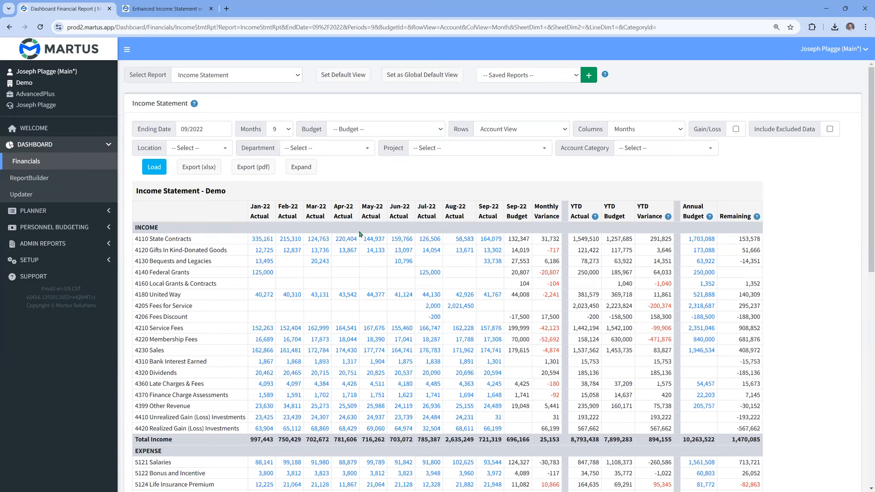
- Drill into the January 2022 transactions for 5300 Office Supplies, and return to the income statement
scroll(359, 235, "down", 1)
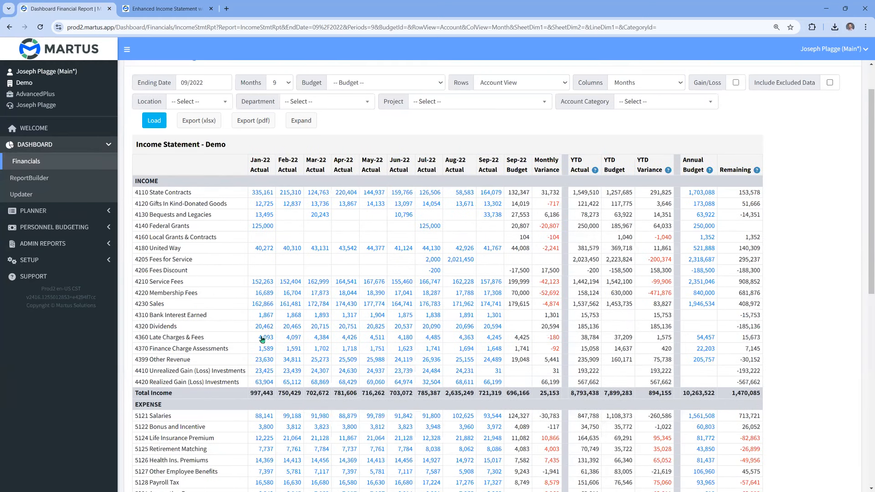
scroll(318, 272, "down", 5)
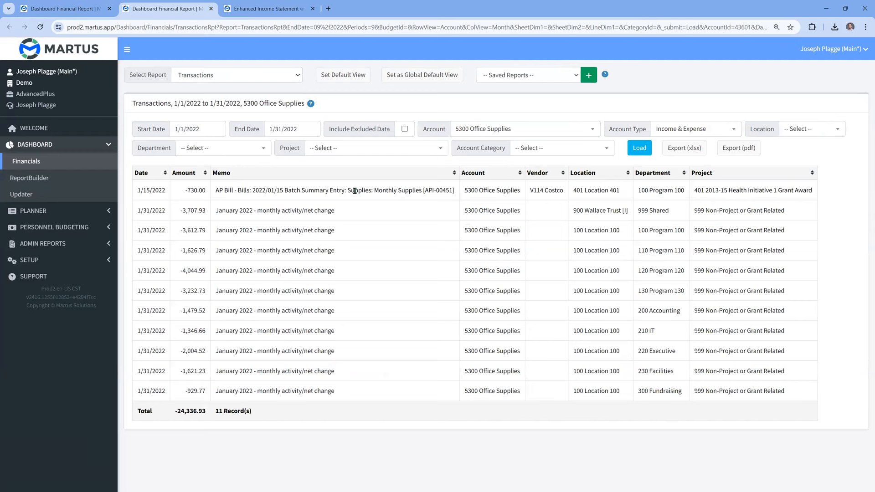
left_click(256, 75)
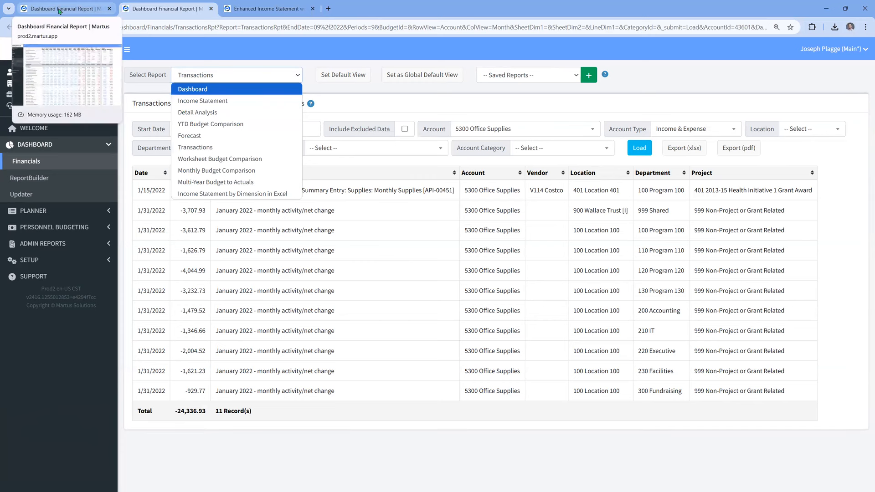
left_click(76, 10)
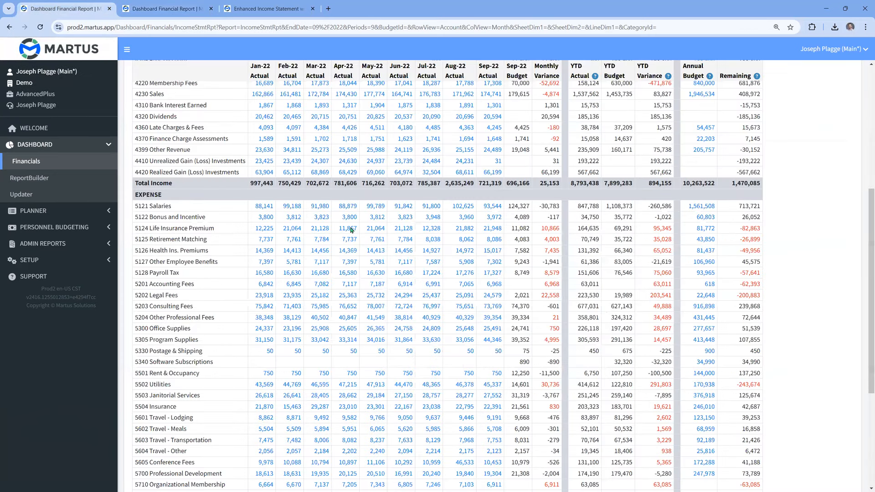
scroll(352, 230, "up", 5)
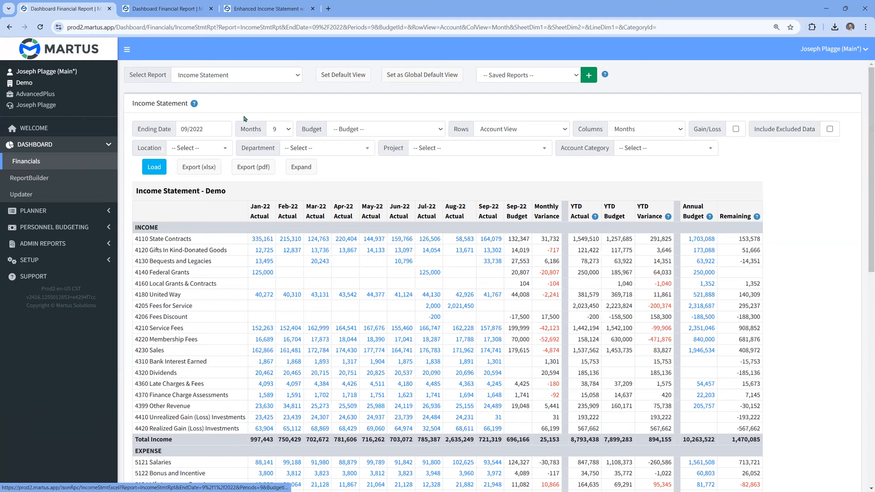
- Switch to the Enhanced Income Statement with Charts report and examine its charts and monthly table at 90% page zoom
left_click(272, 9)
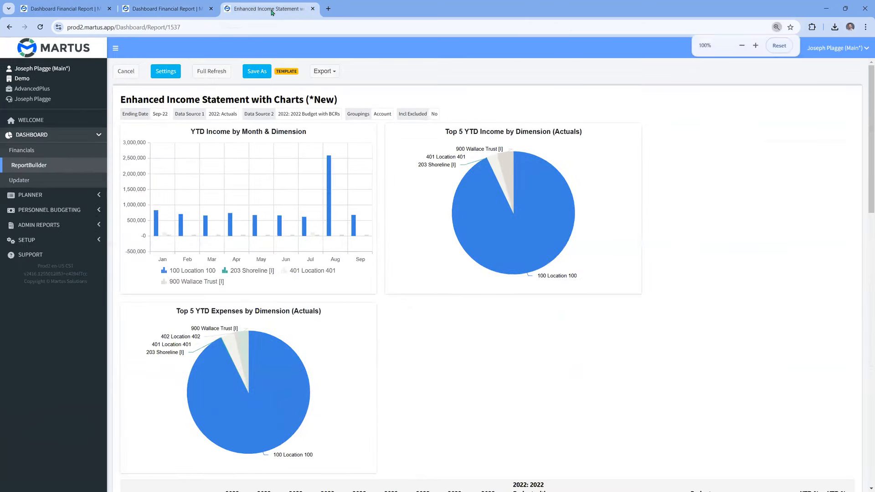
key("ctrl+minus")
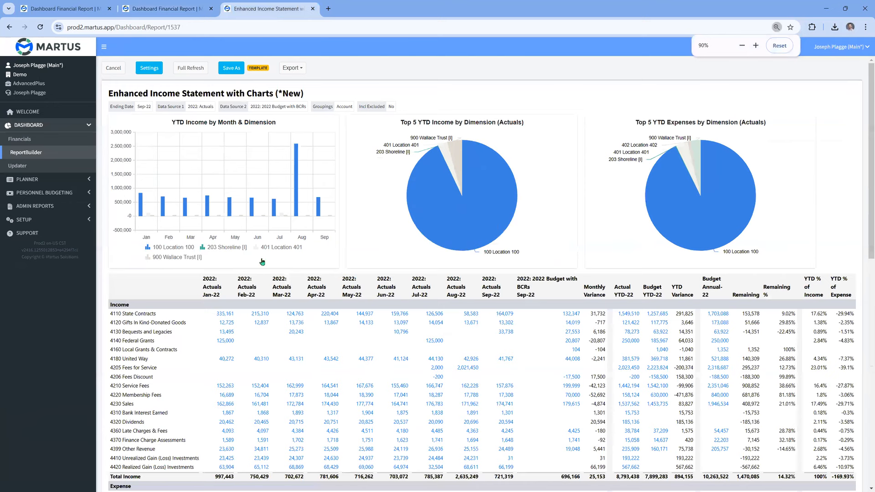
scroll(187, 274, "down", 1)
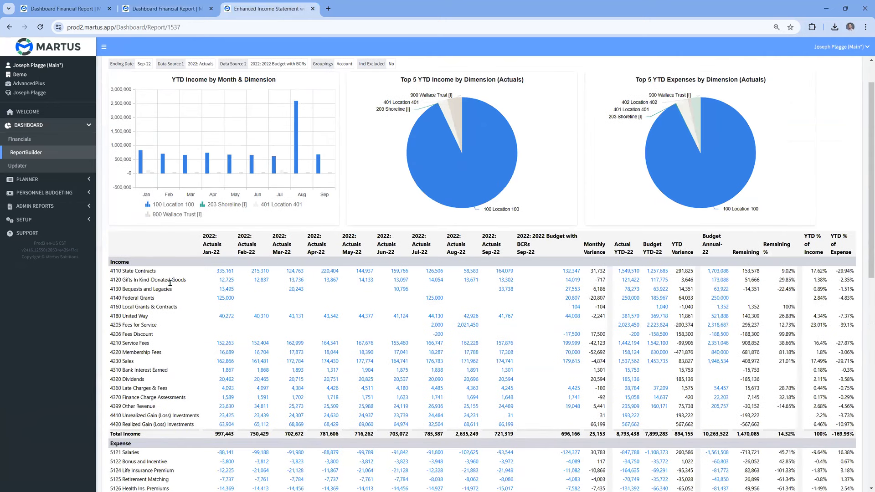
scroll(170, 283, "up", 1)
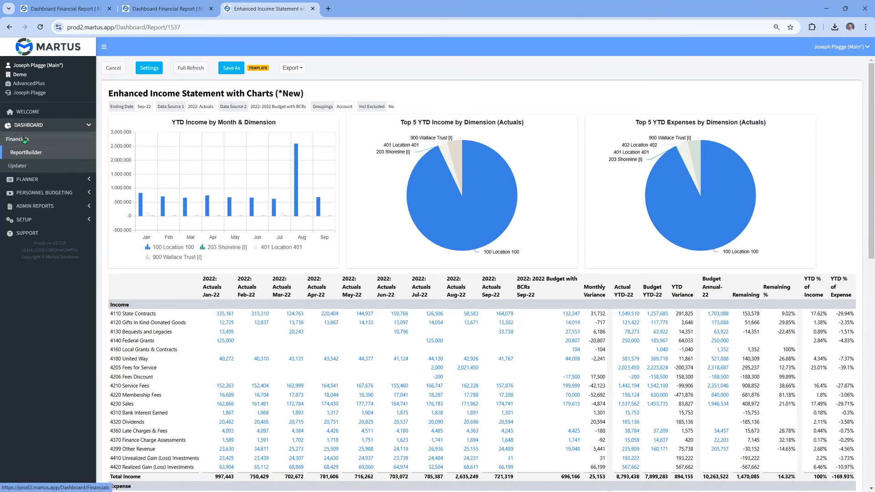
- Return to the standard income statement and open the Planner's budget Summary from there
left_click(45, 10)
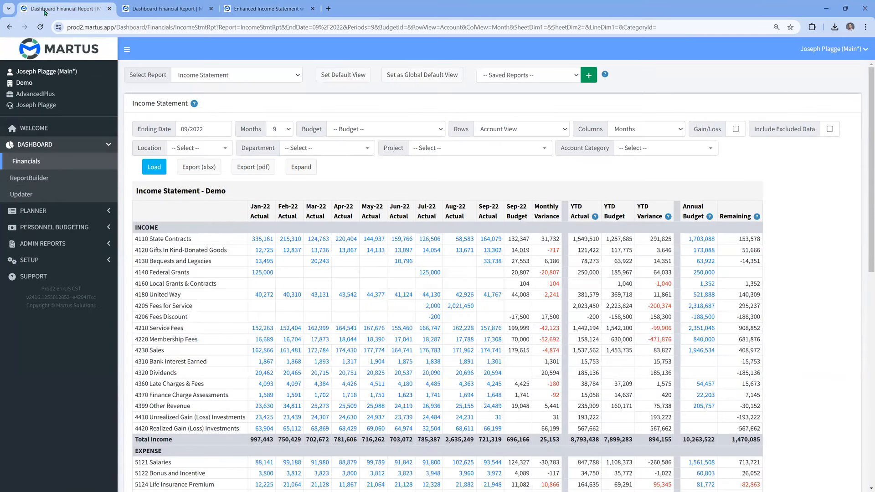
scroll(61, 199, "up", 2, "ctrl")
left_click(44, 211)
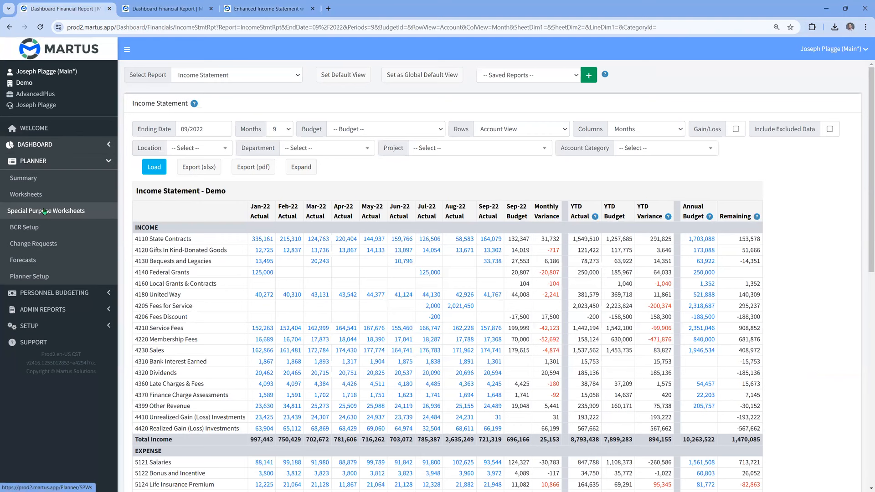
left_click(33, 182)
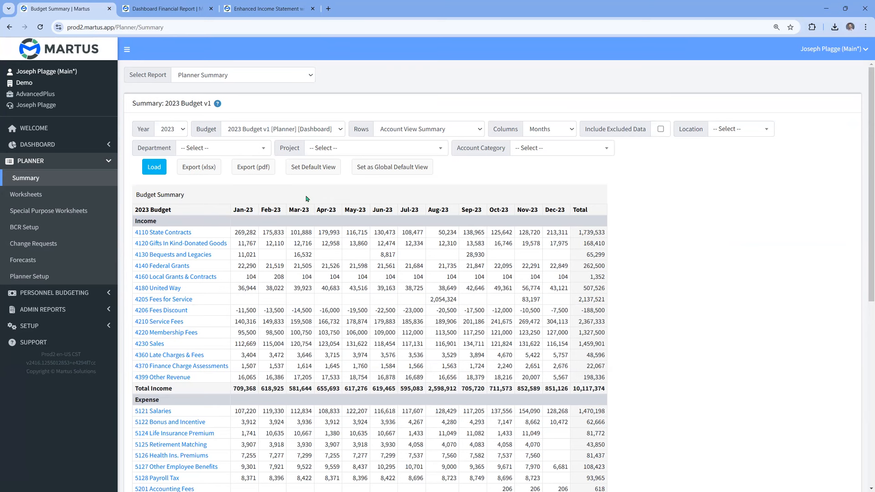
- Open the worksheet list for 5300 Office Supplies from the 2023 budget summary and examine its breakdown
scroll(306, 199, "down", 2)
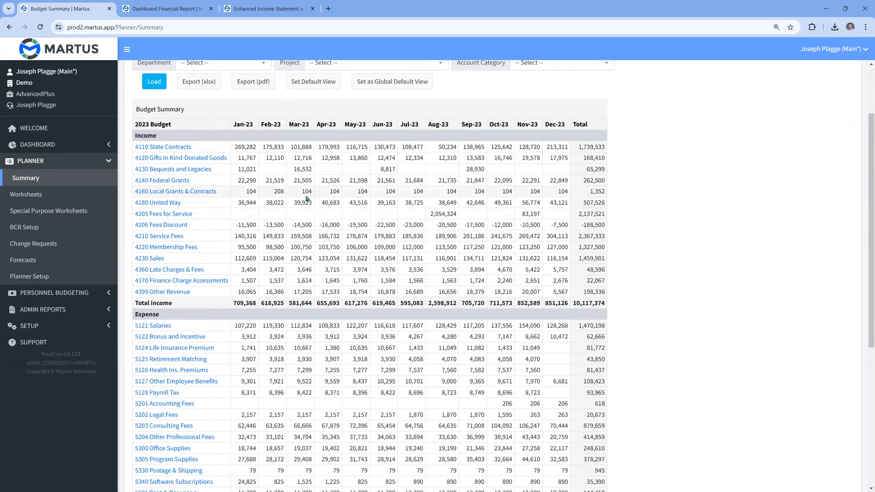
scroll(306, 197, "down", 2)
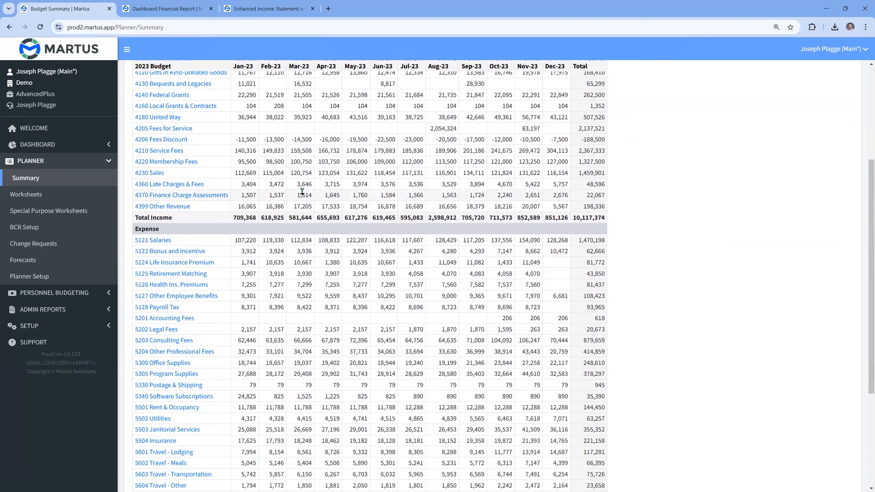
left_click(180, 364)
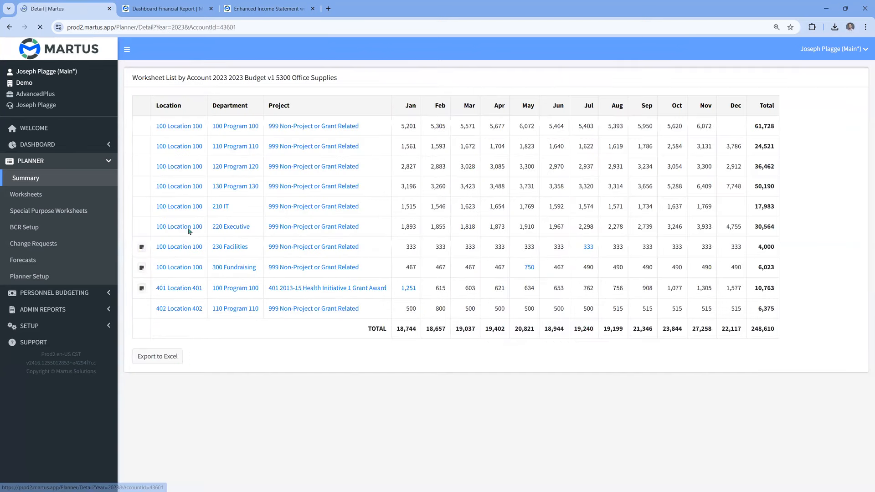
left_click_drag(133, 78, 166, 80)
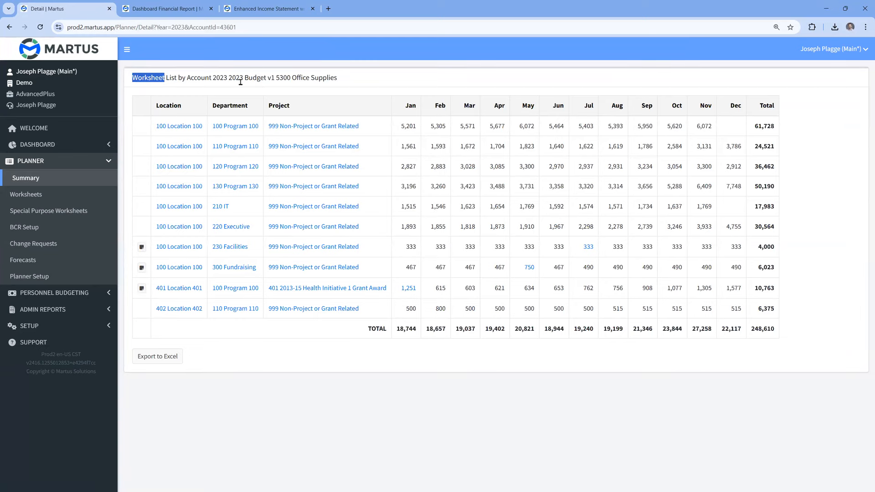
left_click(261, 97)
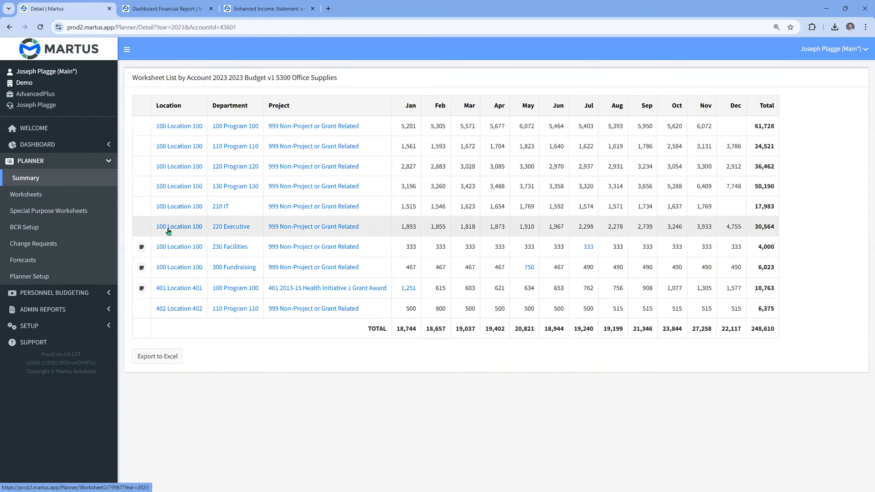
- Return to the Planner Summary and examine the 2023 budget's expense and net gain/loss totals
left_click(47, 181)
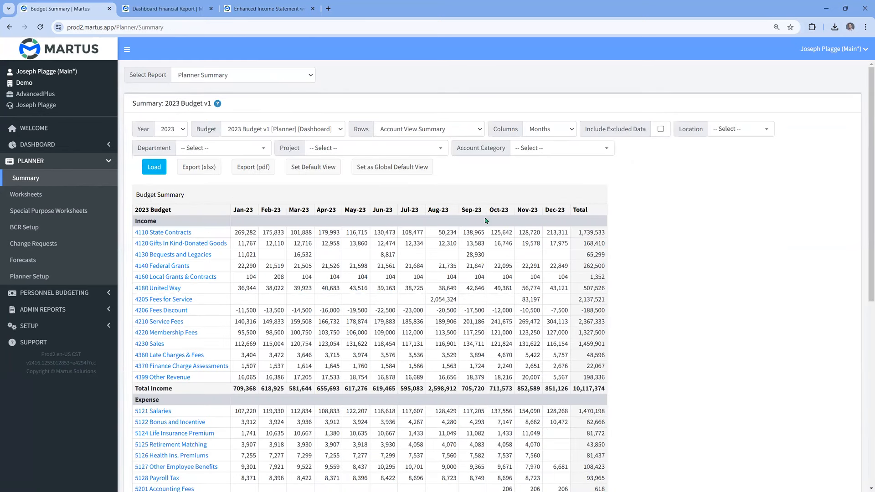
scroll(486, 221, "down", 8)
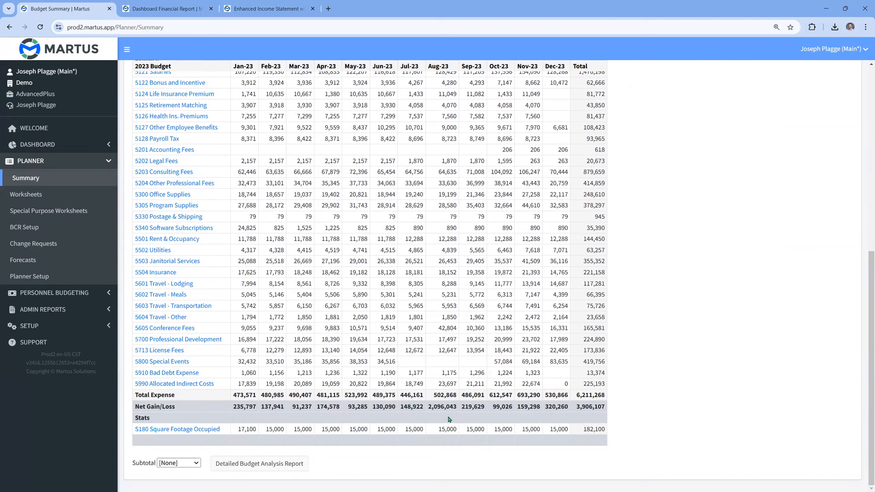
- Open the Planner's Worksheets list in its own tab and close the Dashboard Financial Report and Enhanced Income Statement tabs
scroll(449, 415, "up", 3)
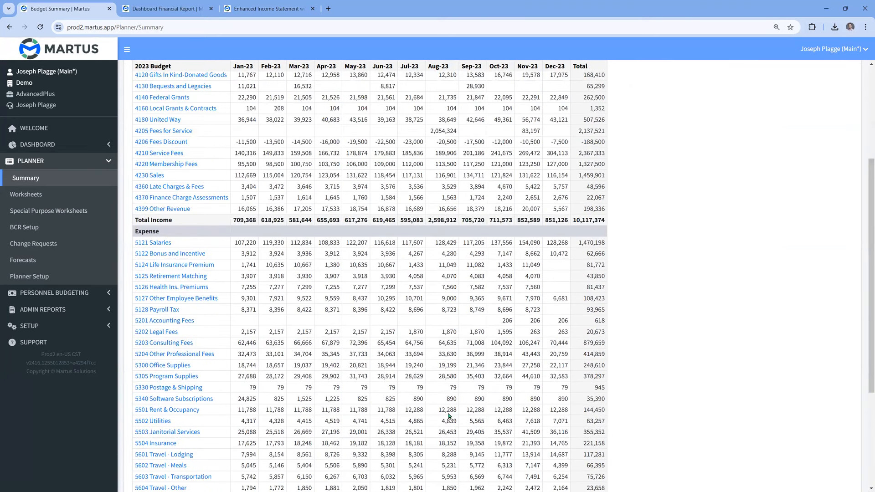
scroll(449, 416, "up", 3)
middle_click(38, 202)
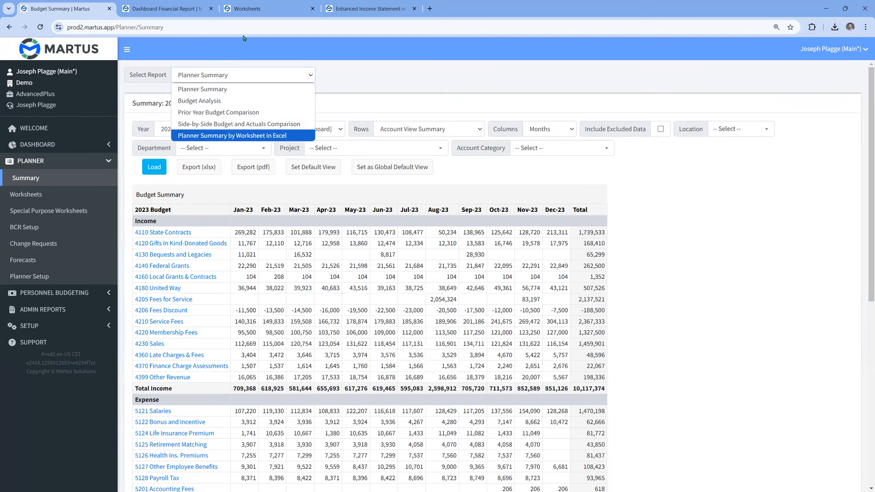
left_click(211, 9)
left_click(179, 12)
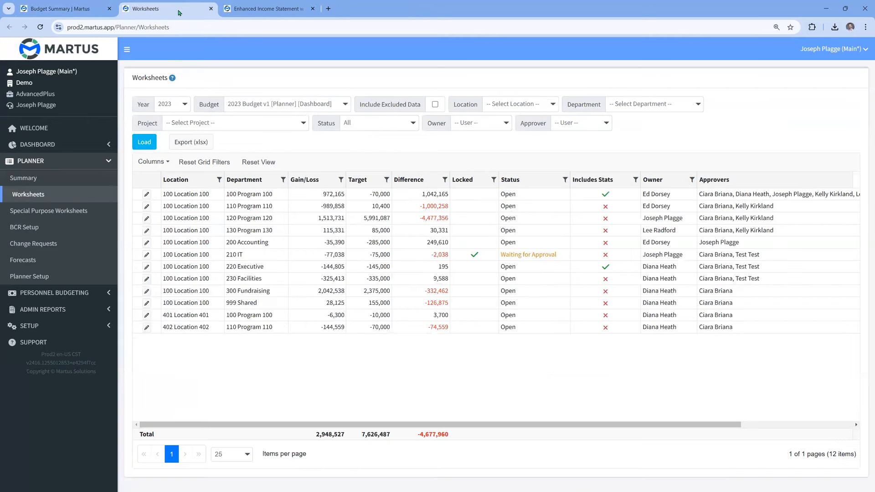
left_click(313, 9)
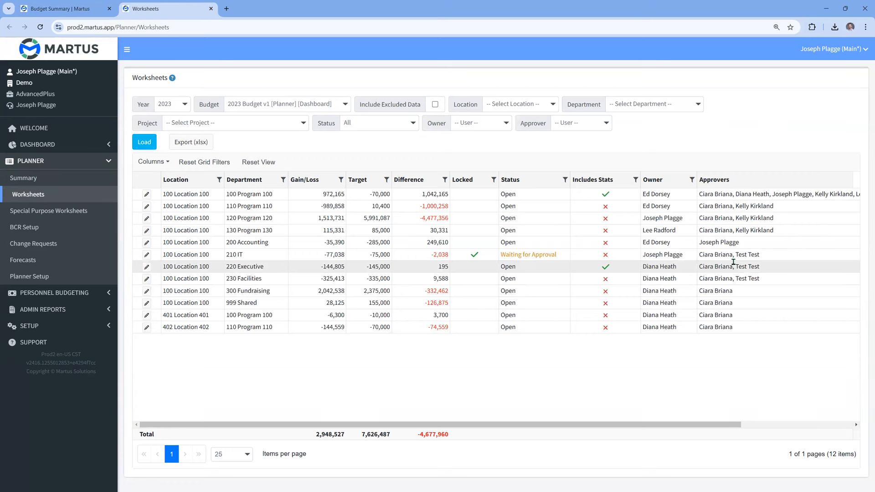
- Examine the approval details of the 210 IT worksheet, including its approver statuses and comments, and close them
scroll(734, 263, "right", 3)
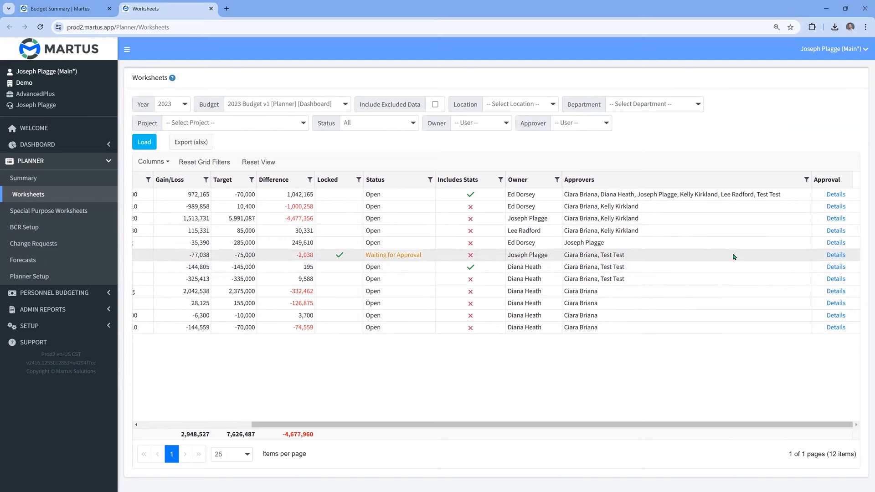
left_click(833, 257)
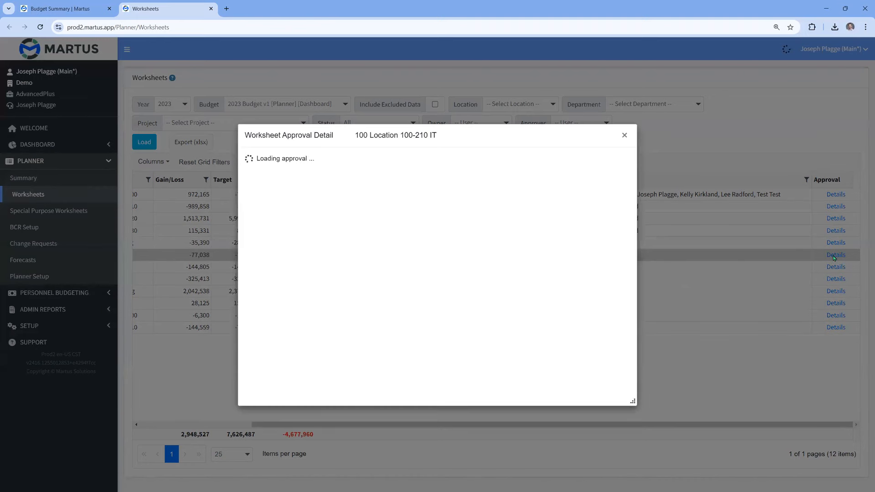
double_click(402, 213)
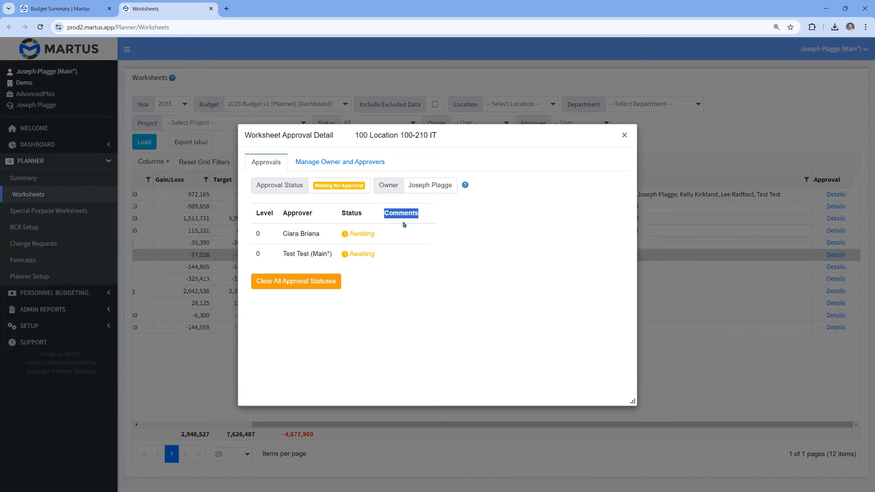
left_click(623, 137)
- Open the 2023 budget worksheet for Location 100, department 200 Accounting, and collapse the navigation sidebar
scroll(478, 290, "left", 3)
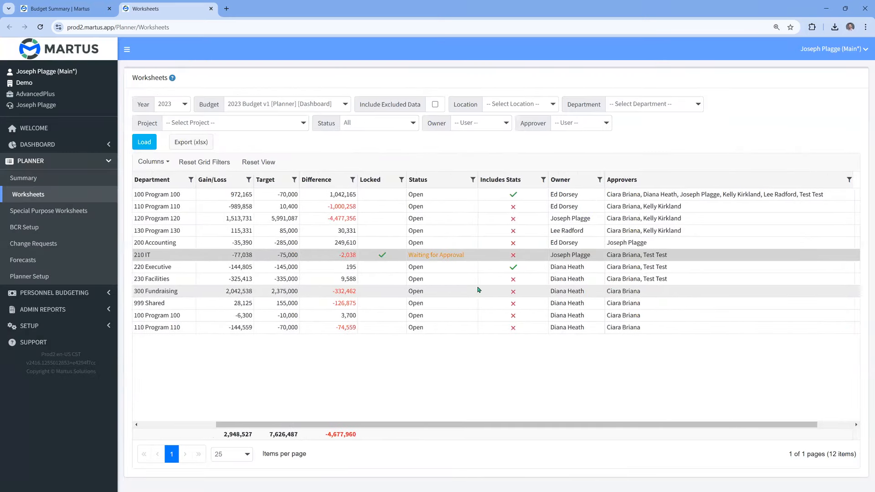
scroll(479, 290, "left", 2)
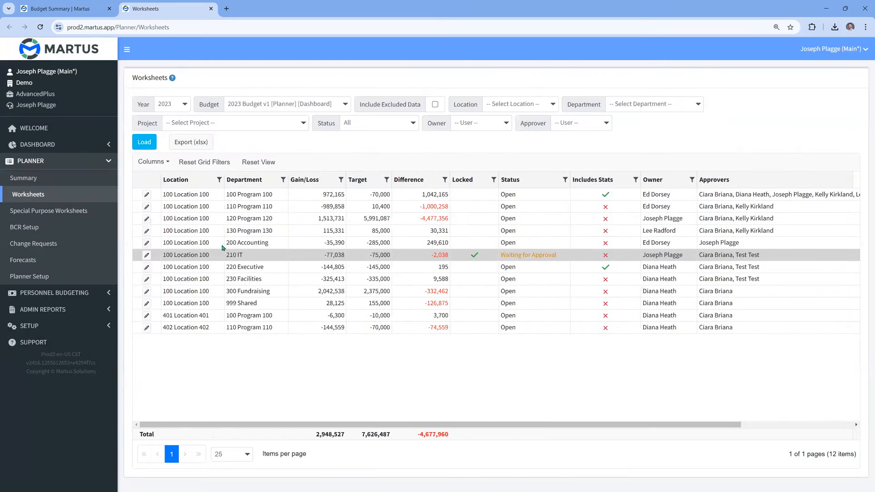
left_click(146, 243)
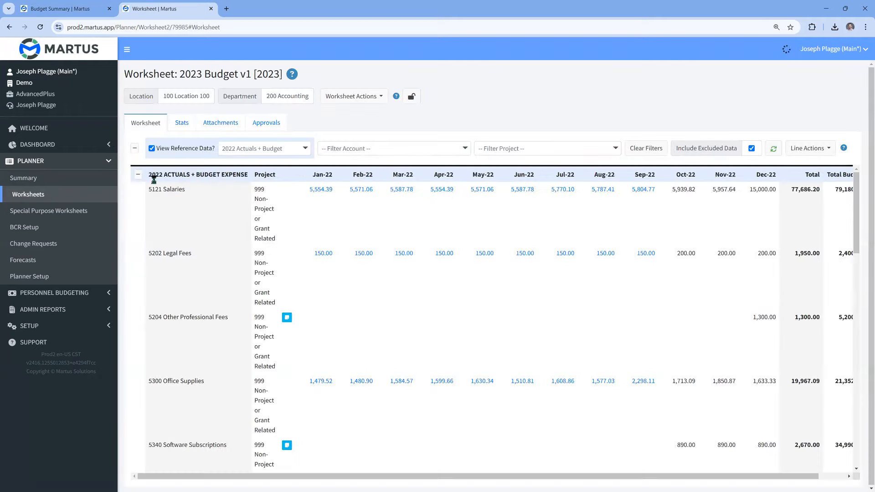
left_click(128, 52)
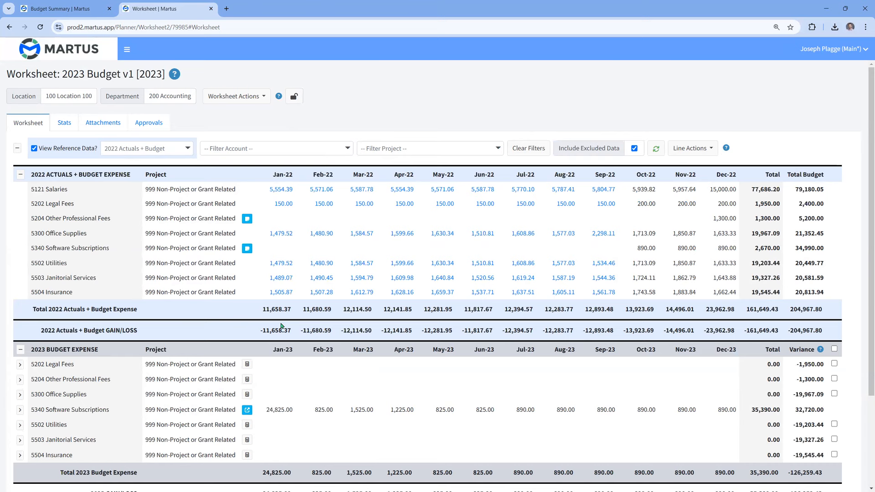
- Examine the worksheet's 2022 reference and 2023 budget sections and the available reference data options, keeping 2022 Actuals + Budget
scroll(281, 326, "down", 2)
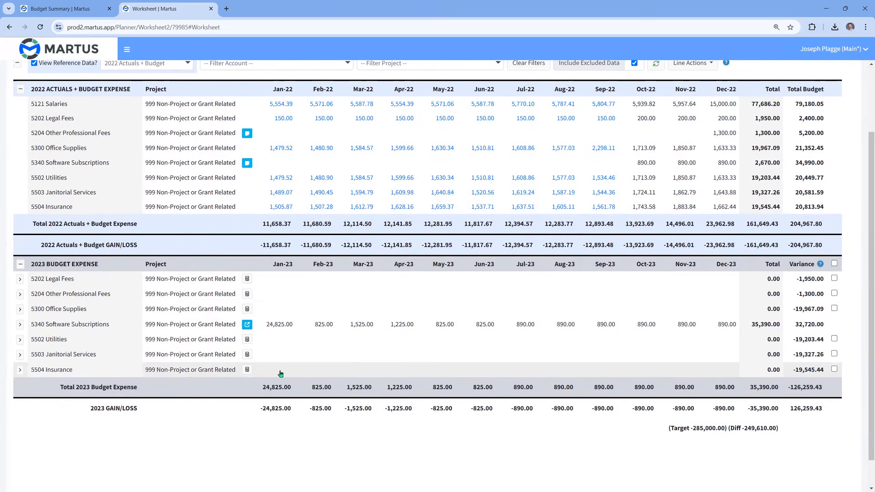
scroll(281, 373, "up", 1)
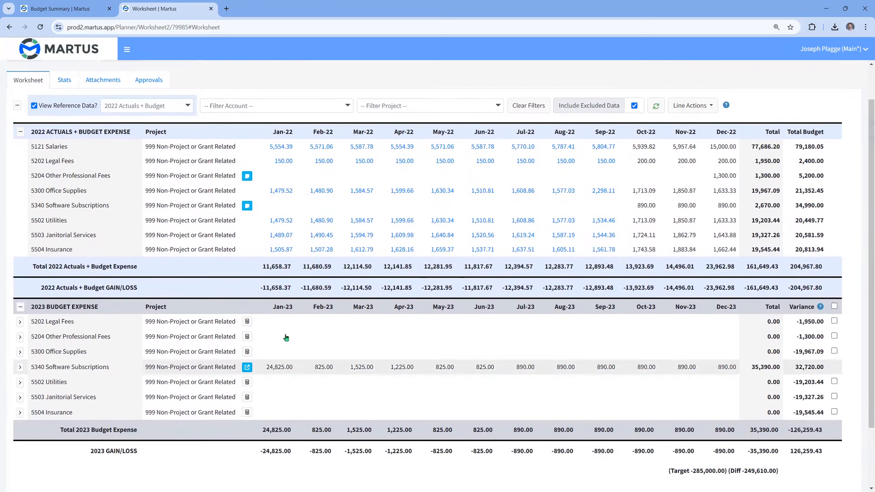
left_click(184, 110)
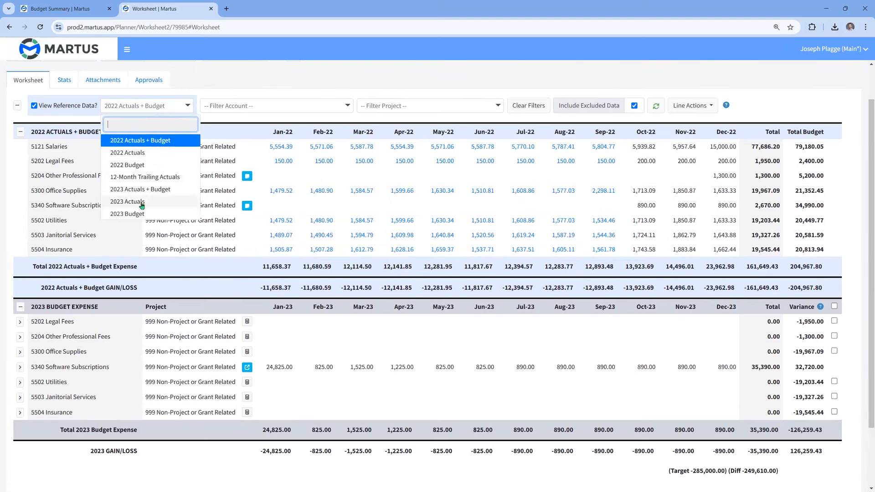
left_click(311, 62)
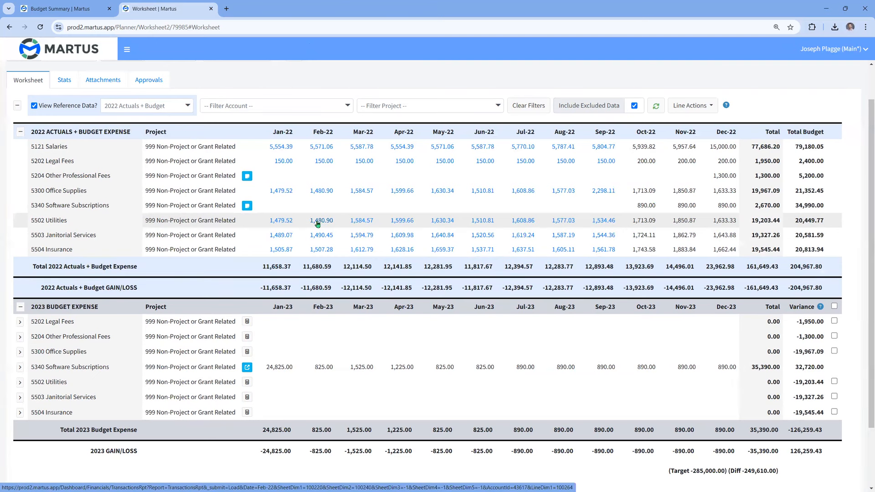
- Initialize the worksheet at 100% using 2022 actual numbers for Jan-23 to Sep-23 and 2022 budget numbers for Oct-23 to Dec-23
scroll(318, 223, "up", 1)
left_click(237, 96)
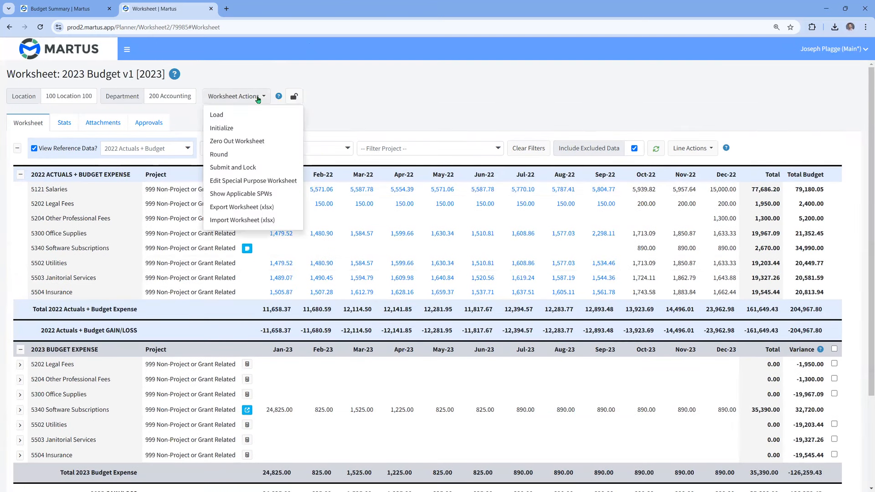
left_click(227, 129)
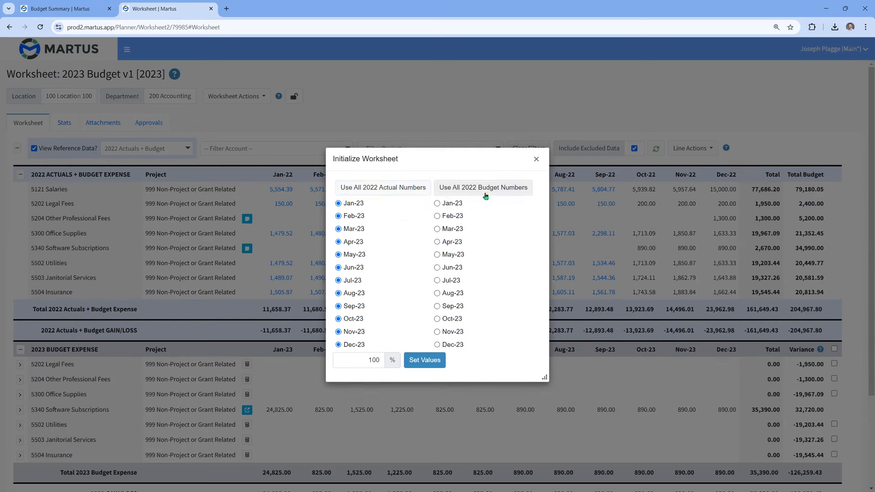
left_click(437, 319)
left_click(437, 332)
left_click(437, 345)
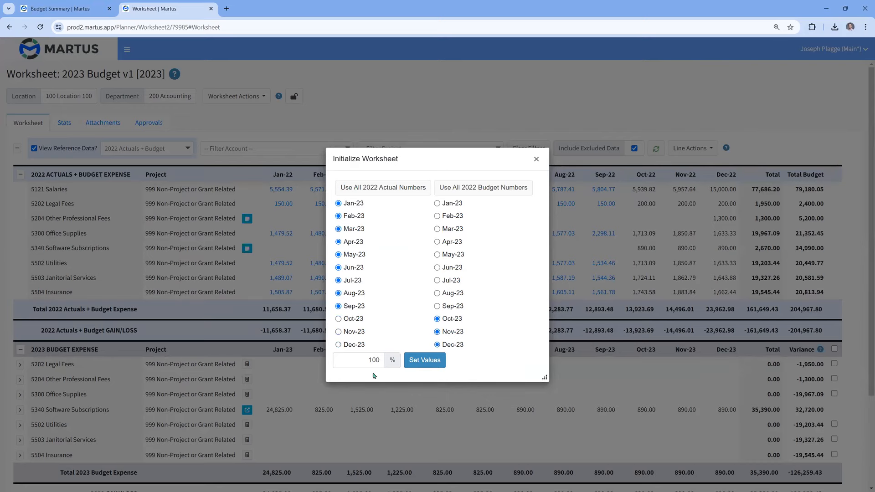
left_click(424, 362)
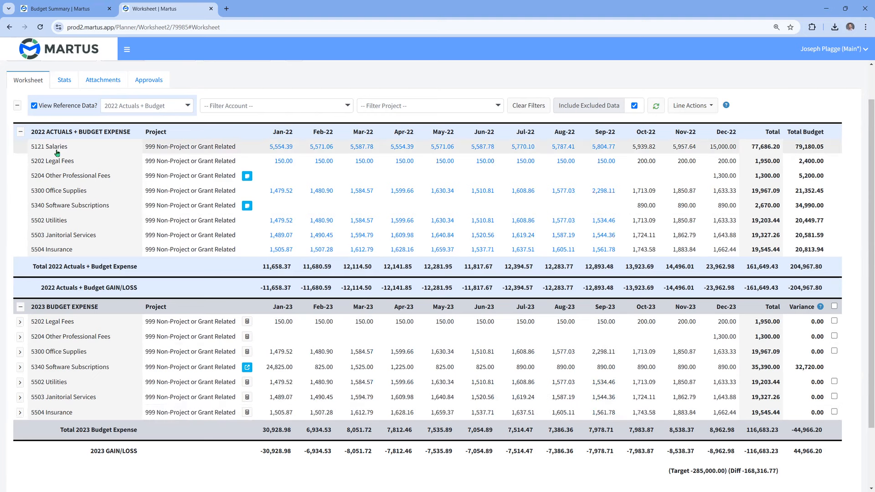
- Set the 2023 budget for 5204 Other Professional Fees to 500 in each month from January to April and save the line
left_click(283, 336)
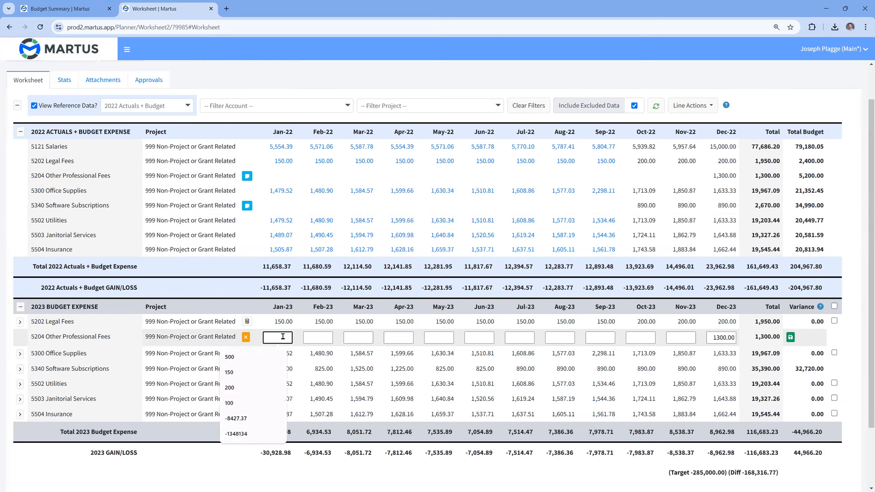
type("500")
key("Tab")
type("500")
key("Tab")
type("500")
key("Tab")
type("500")
key("Return")
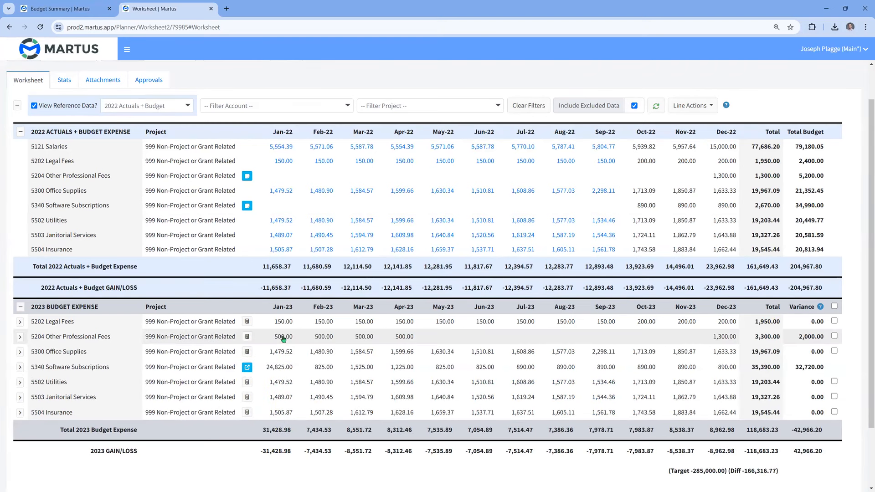
- Open the 5300 Office Supplies 2023 budget line for editing and preview a weekly adjustment of 100 starting 1/1/2023
left_click(248, 352)
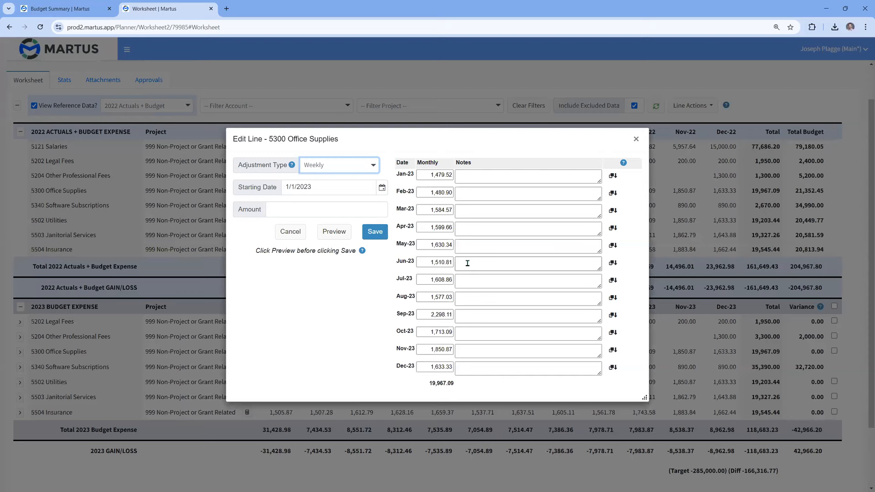
left_click(374, 166)
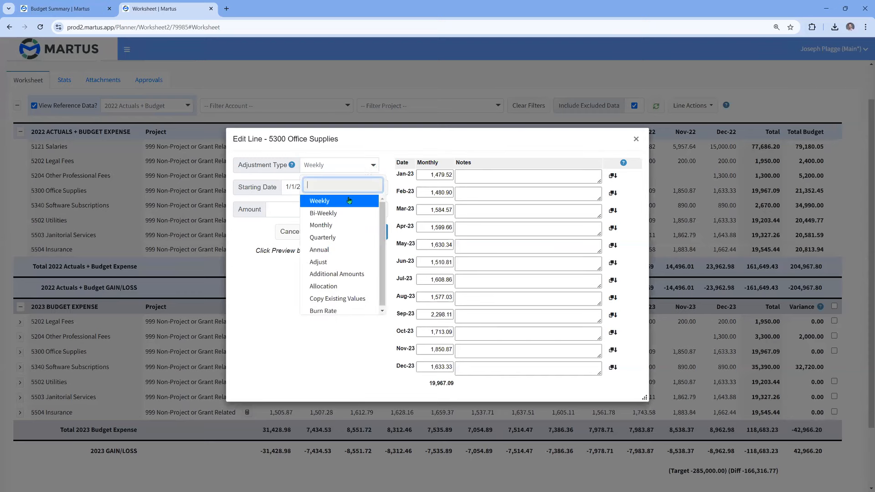
left_click(326, 203)
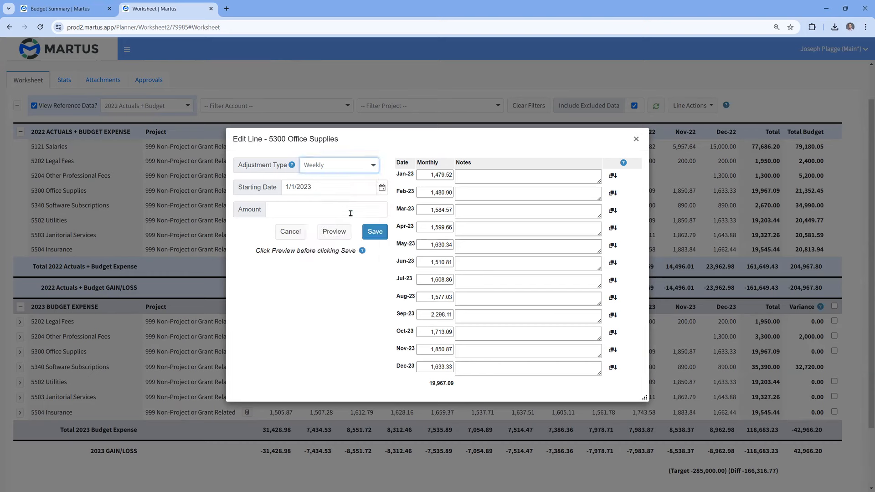
left_click(354, 211)
type("100")
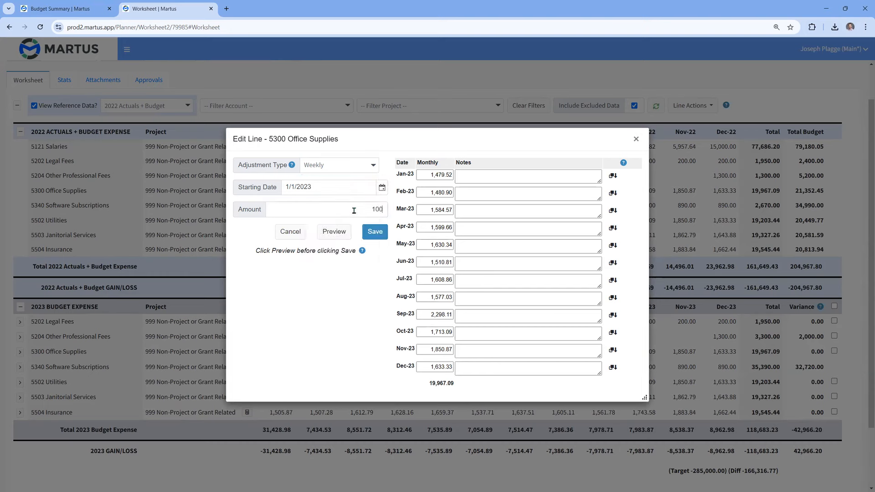
left_click(334, 233)
left_click(430, 177)
left_click(442, 192)
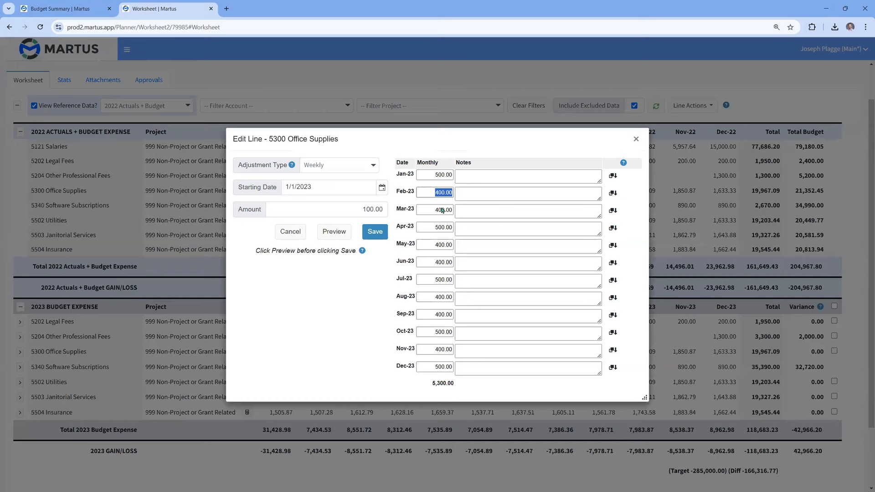
- Preview a monthly adjustment of 100 from Jan-23 to Dec-23 for 5300 Office Supplies
left_click(359, 168)
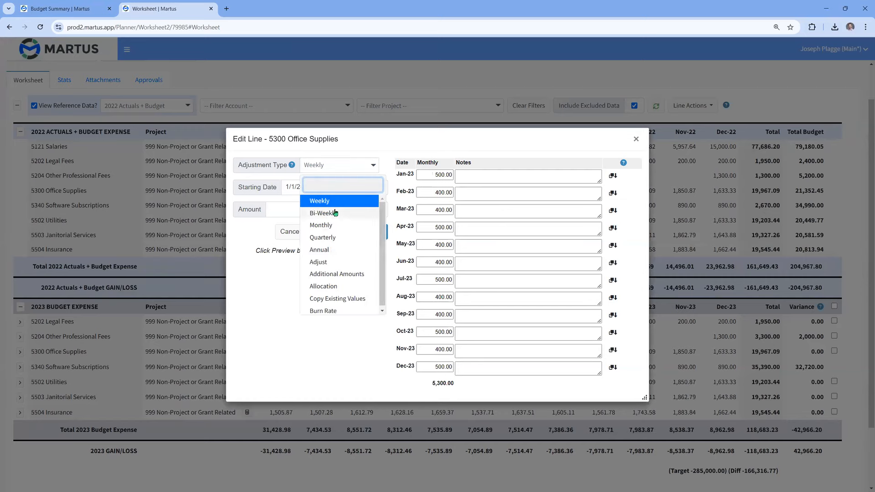
left_click(327, 225)
left_click(334, 251)
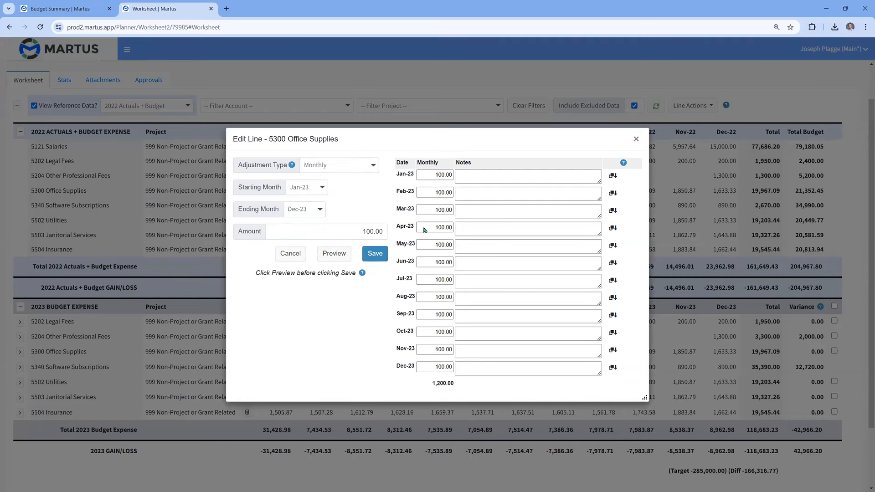
- Preview an annual adjustment of 10000 spread from Jan-23 to Dec-23 for 5300 Office Supplies
left_click(346, 168)
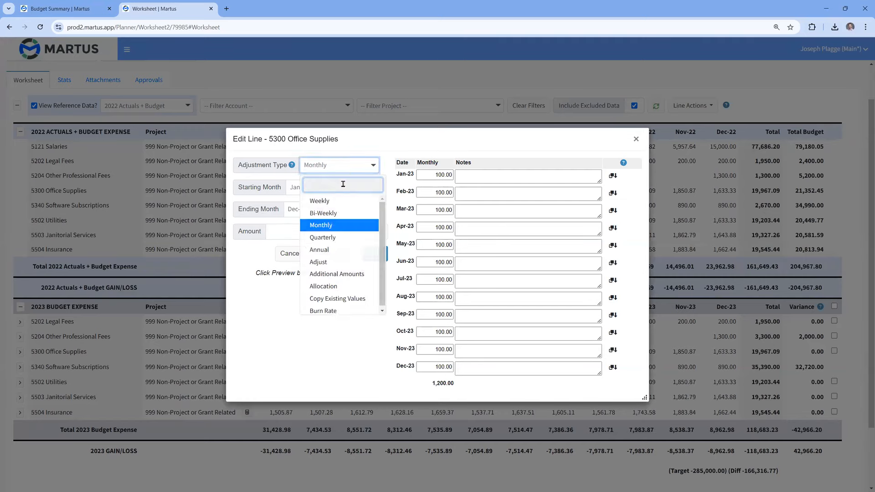
left_click(324, 252)
left_click(375, 231)
type("0000.00")
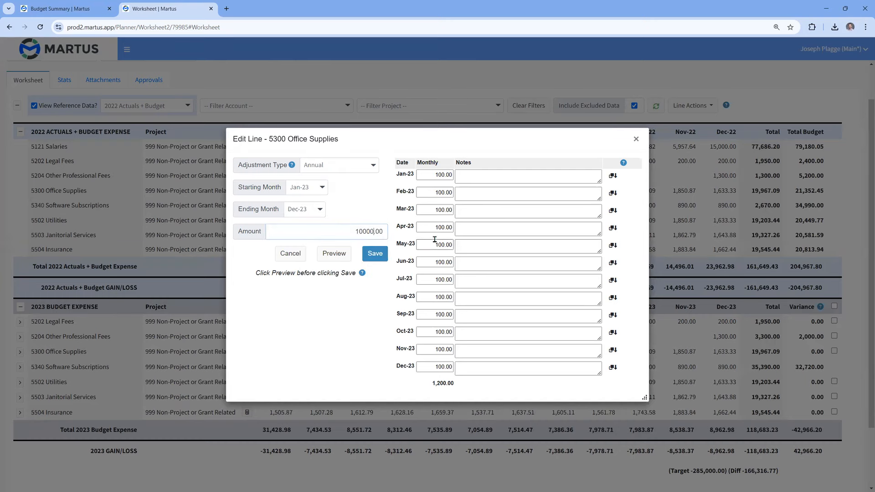
left_click(334, 253)
- Preview 5300 Office Supplies with Copy Existing Values, using 12-Month Trailing Actuals for all months adjusted to 90%
left_click(364, 168)
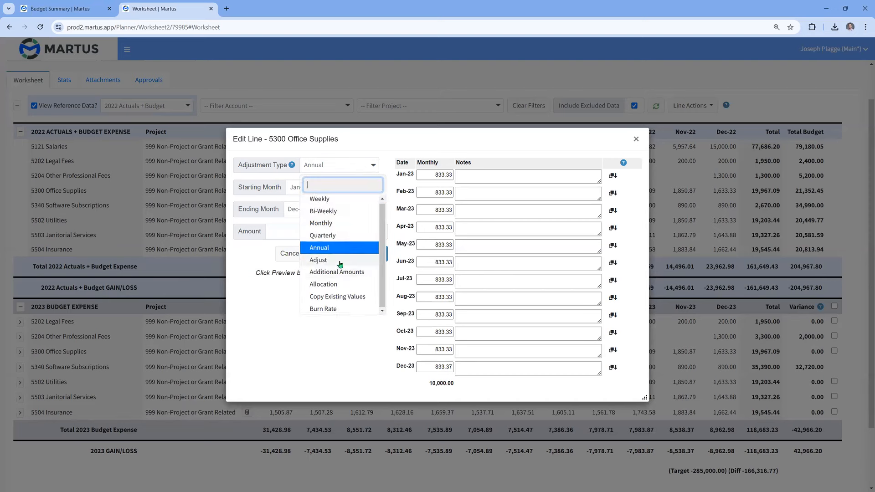
left_click(343, 296)
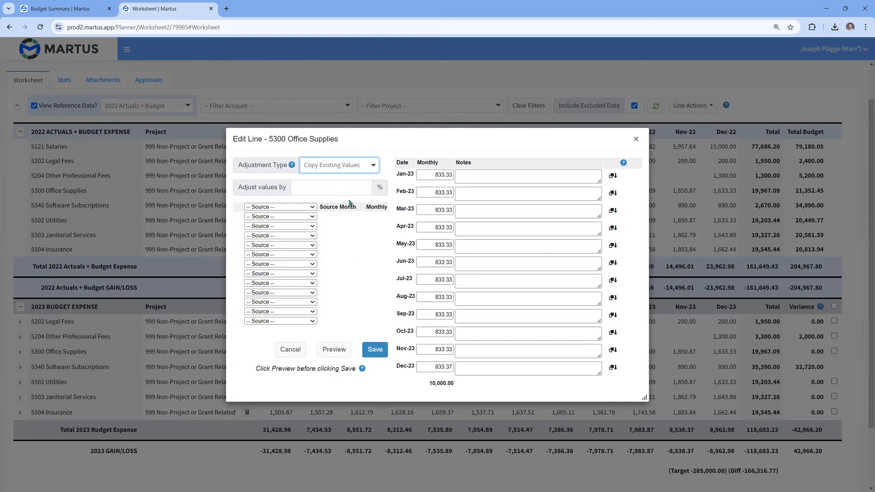
left_click(314, 208)
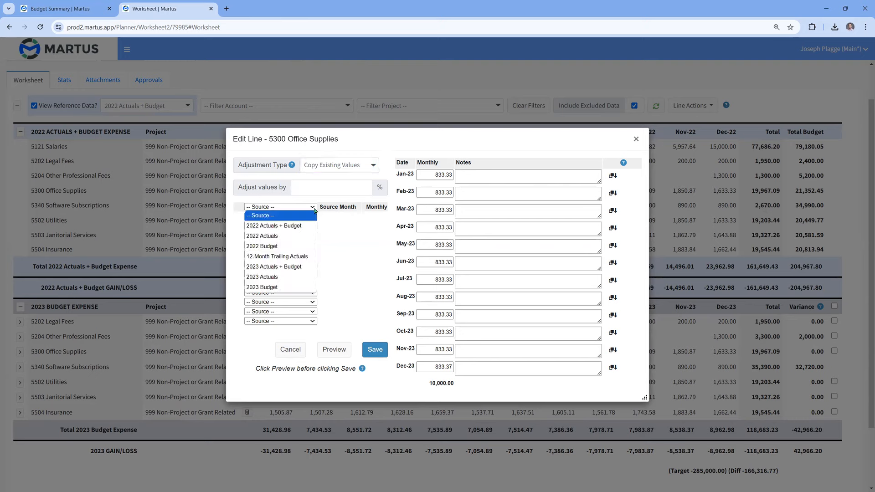
left_click(274, 257)
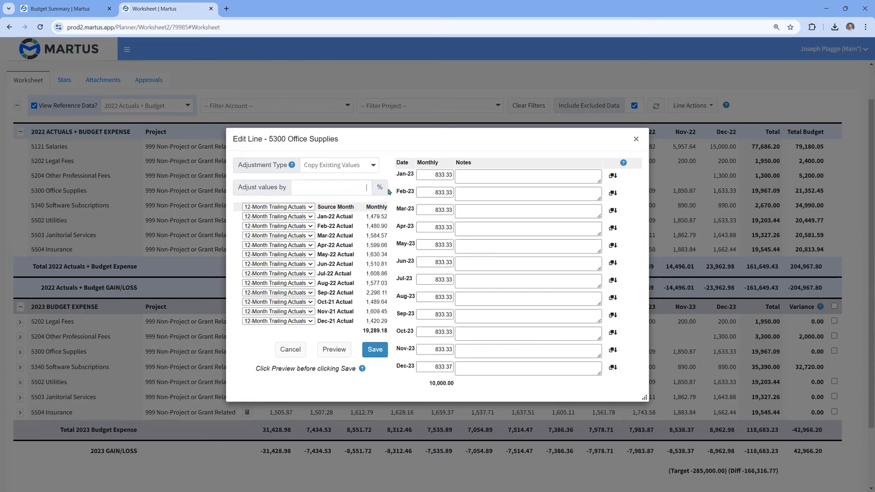
type("90")
left_click(333, 350)
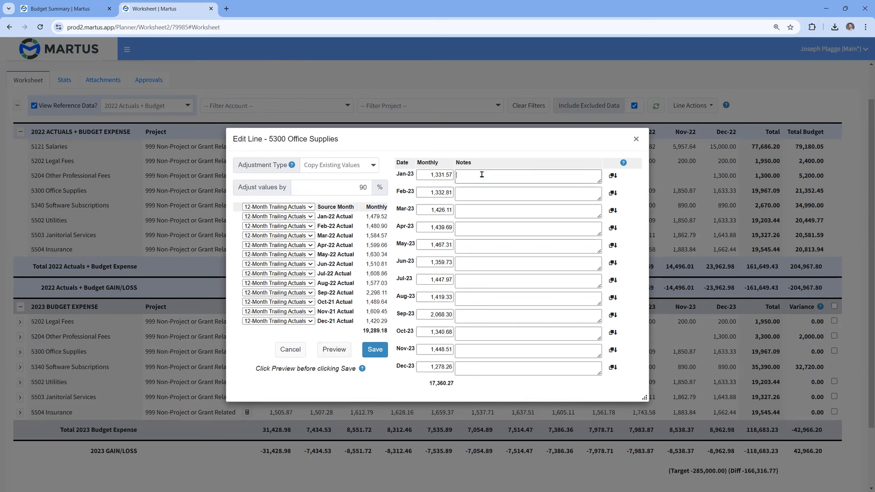
- Enter the Jan-23 note "decreased by 10% TTM" for 5300 Office Supplies, copy it down to the following months, and save the line
type("decreased by 10%")
type("TTM")
left_click(613, 176)
left_click(435, 314)
left_click(378, 348)
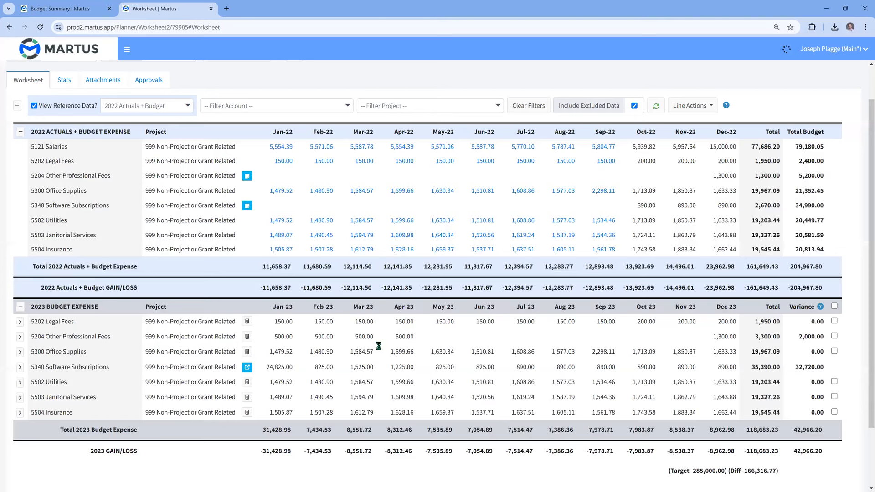
mouse_move(273, 354)
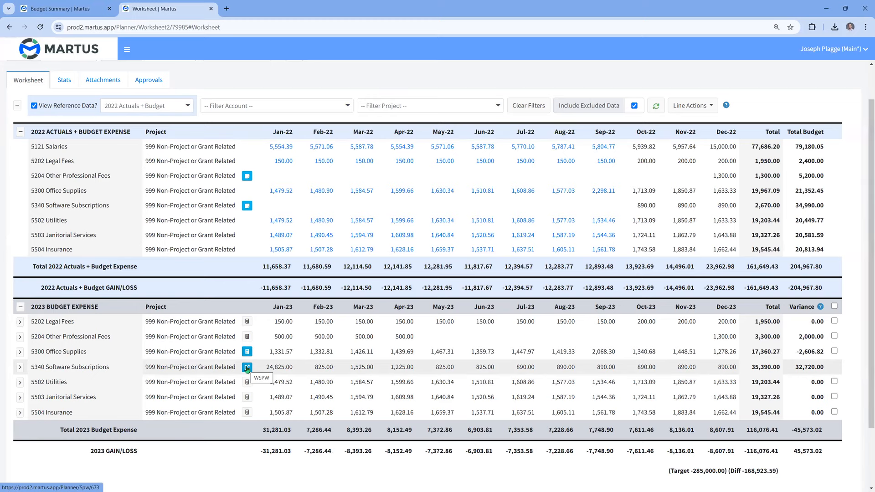
- Open the Personnel Budgeting scenarios for 2023 and display the positions list of the base personnel scenario
left_click(128, 51)
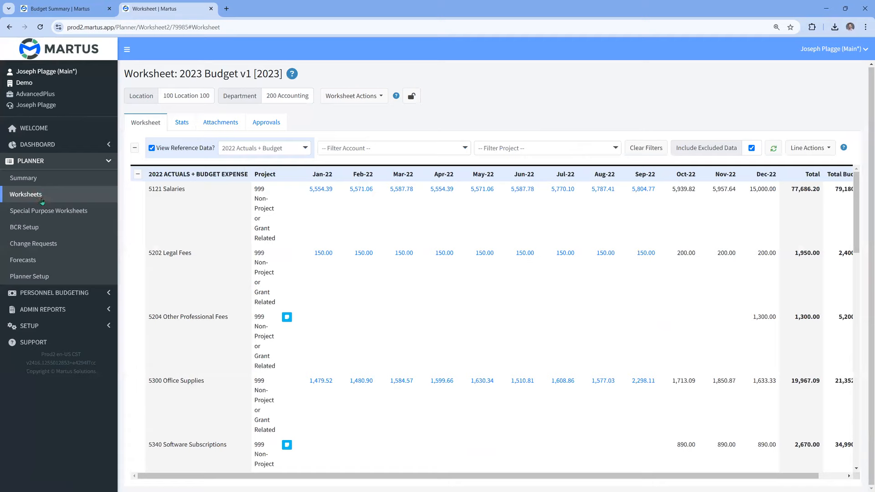
left_click(32, 264)
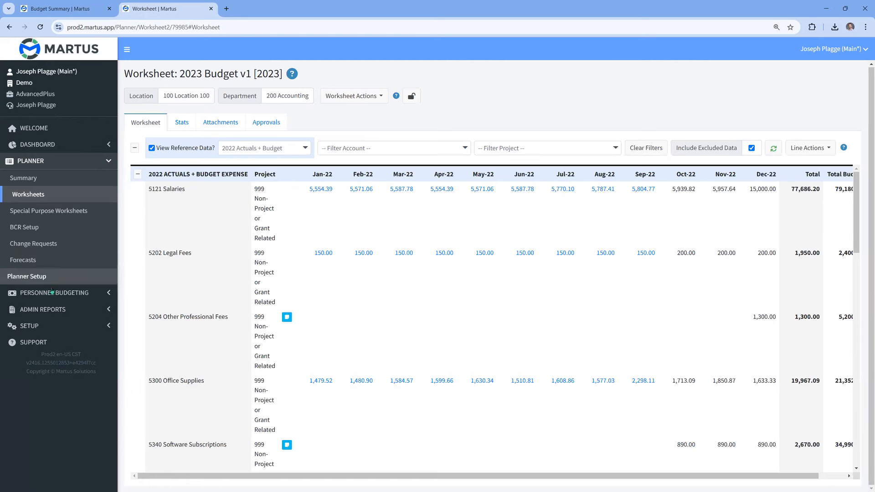
left_click(31, 292)
left_click(32, 196)
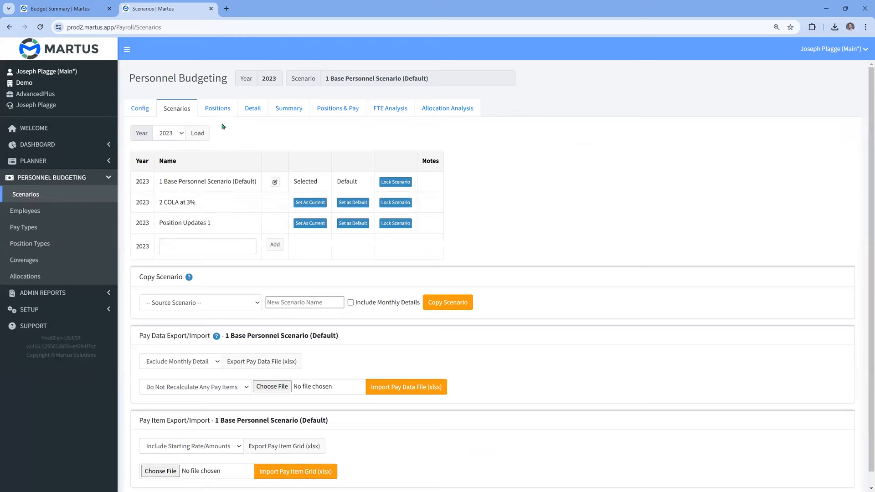
left_click(218, 110)
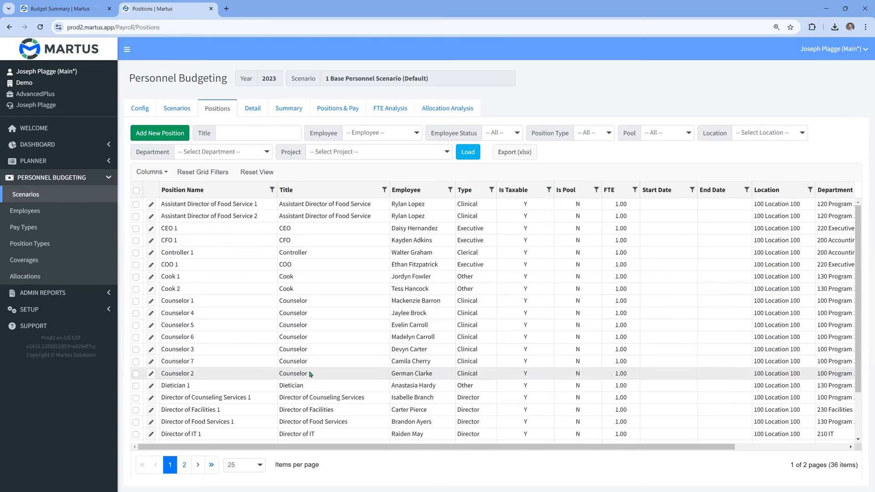
- Open the CEO 1 position and view its pay item detail by month across 2023
left_click(151, 230)
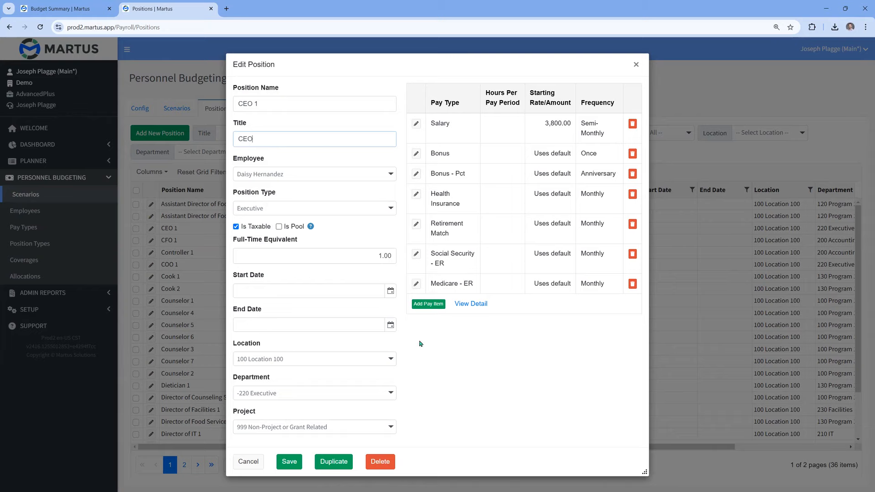
left_click(472, 304)
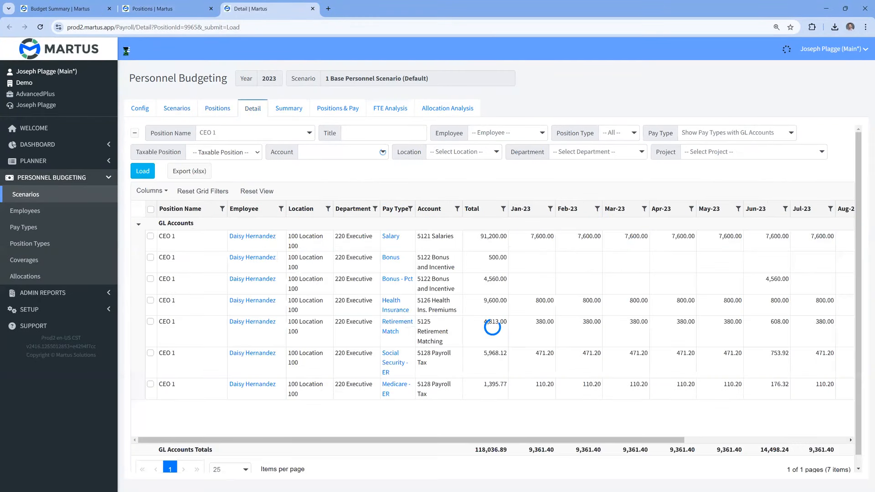
left_click(128, 50)
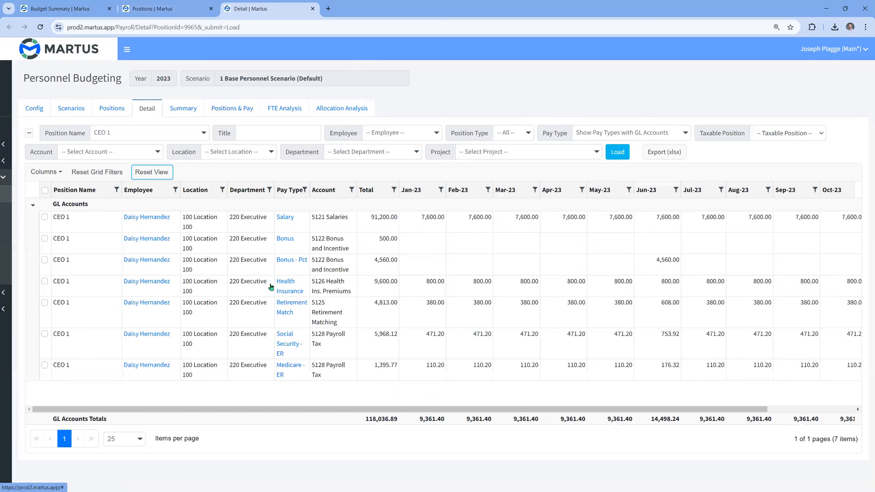
left_click_drag(400, 409, 640, 425)
left_click_drag(401, 410, 338, 400)
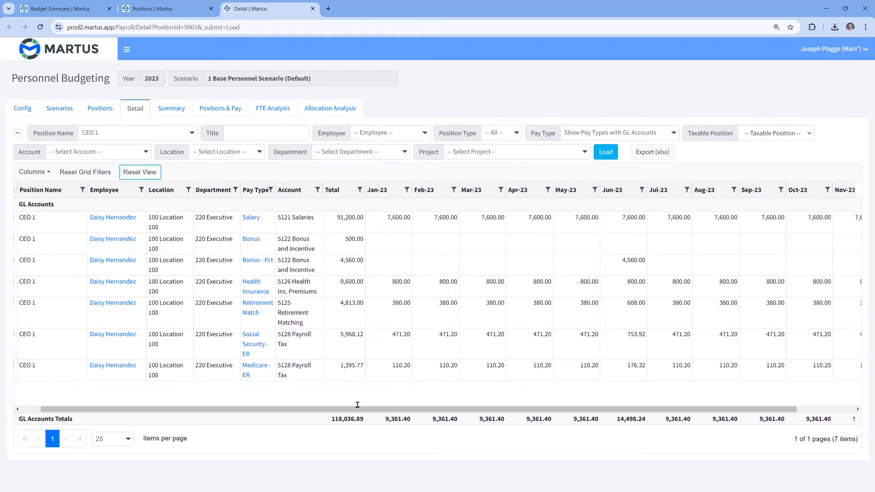
- Display the personnel budget summary and select 2023 Budget v1 [Planner] [Dashboard] as the existing budget for posting
left_click(166, 110)
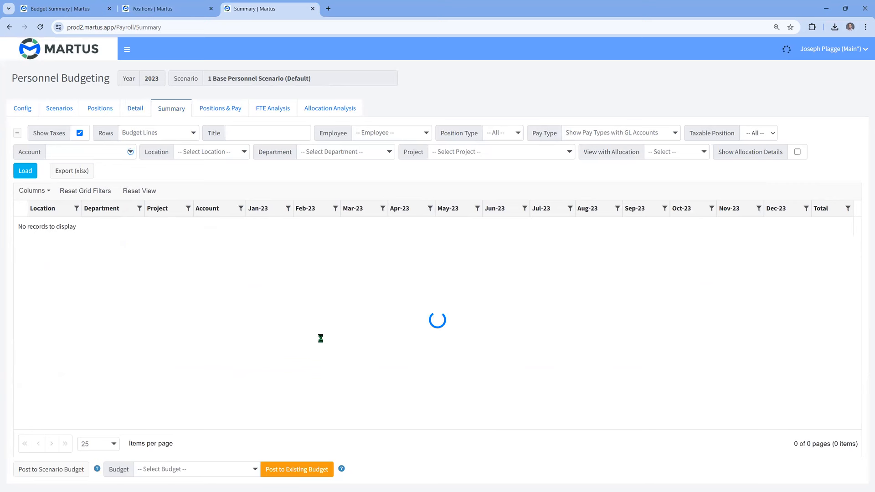
left_click(227, 469)
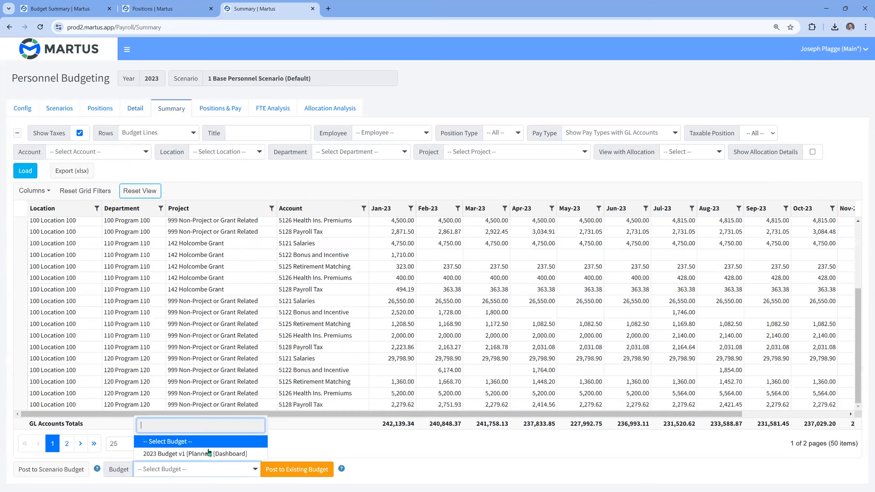
left_click(223, 452)
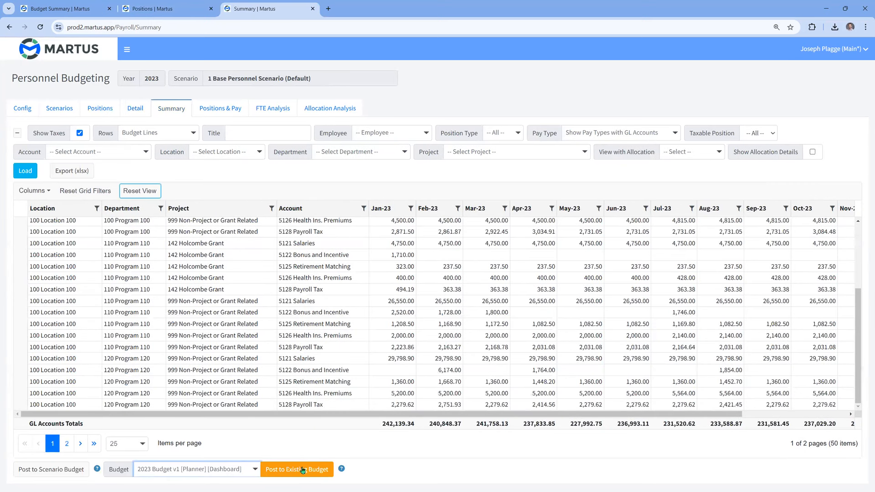